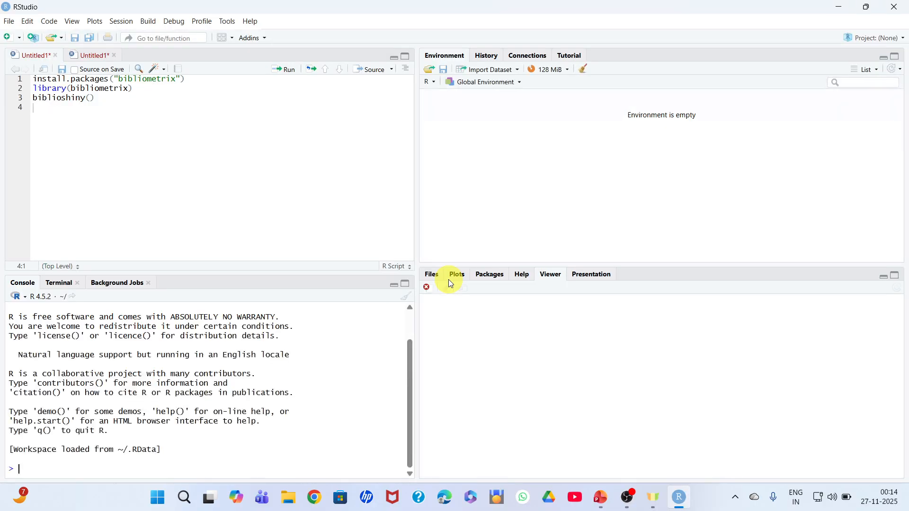
Run the three script lines in order: install.packages("bibliometrix"), library(bibliometrix) and biblioshiny()
{"action": "left_click", "coordinate": [95, 79]}
{"action": "left_click", "coordinate": [286, 74]}
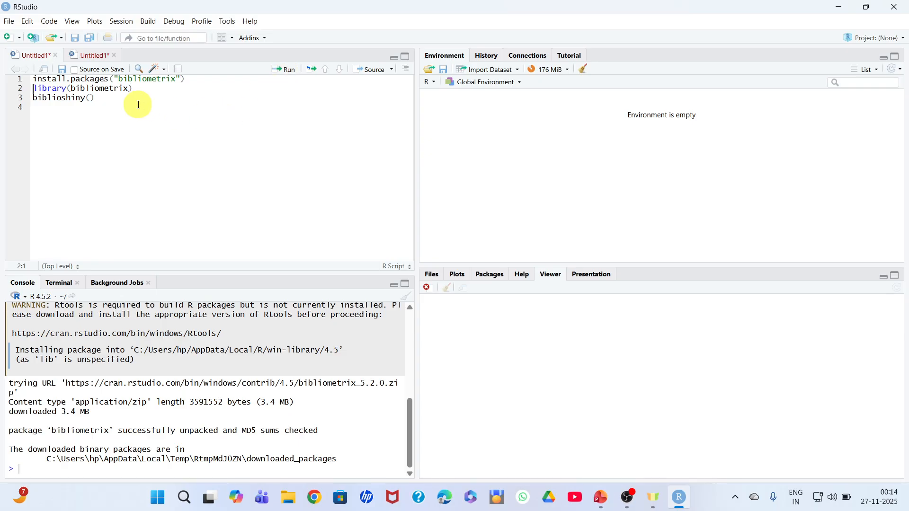
{"action": "left_click", "coordinate": [99, 88]}
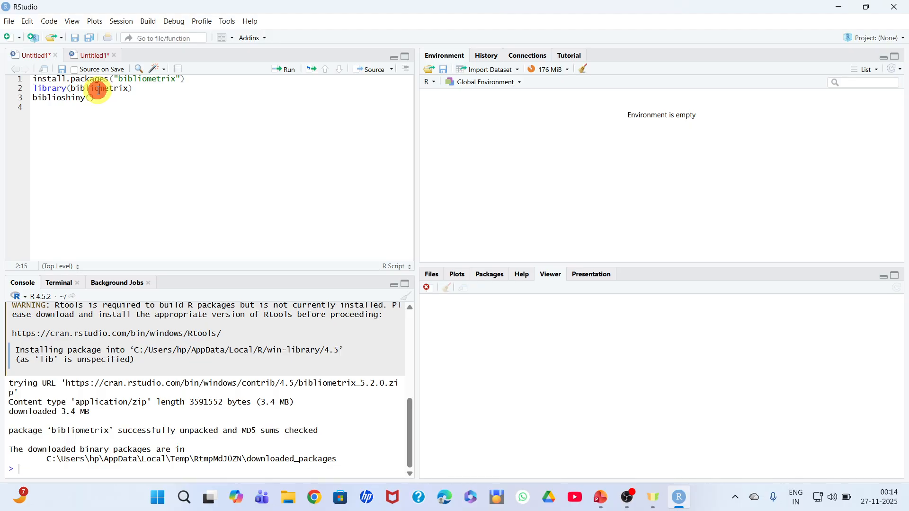
{"action": "left_click", "coordinate": [287, 75]}
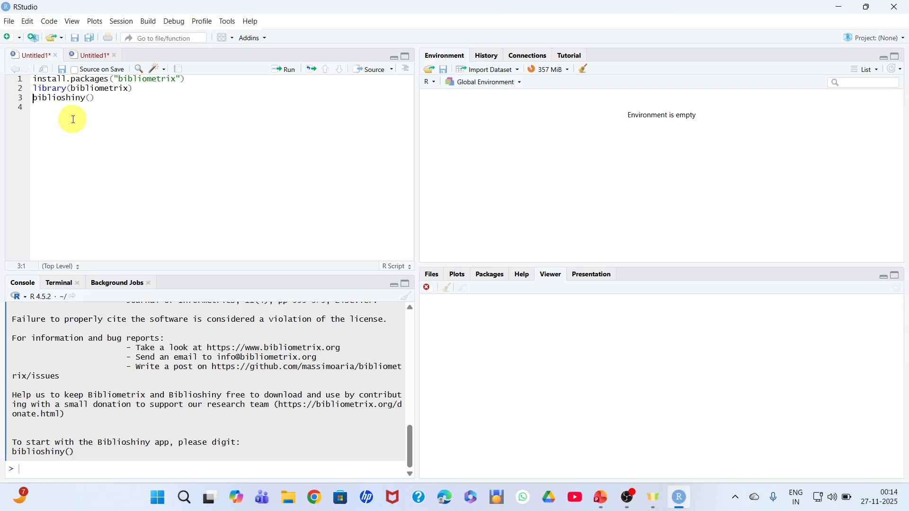
{"action": "left_click", "coordinate": [63, 99]}
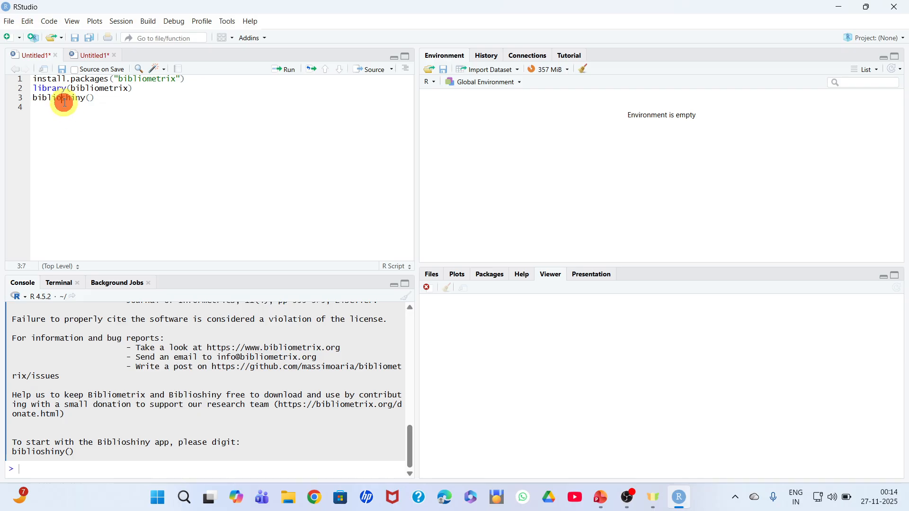
{"action": "left_click", "coordinate": [289, 75]}
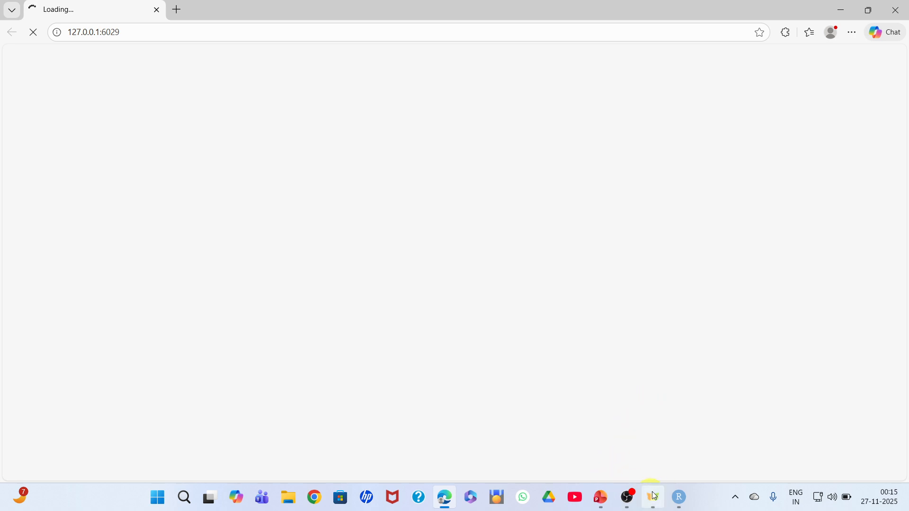
{"action": "left_click", "coordinate": [628, 497]}
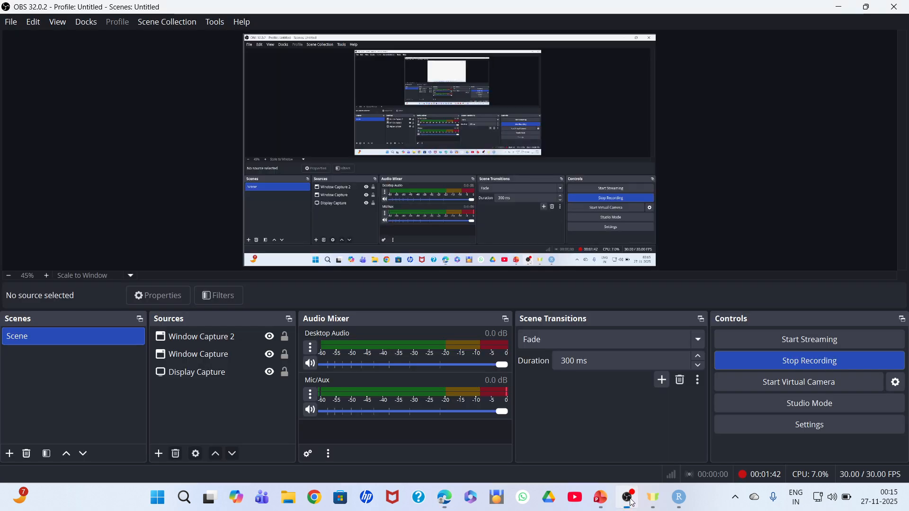
{"action": "left_click", "coordinate": [602, 505]}
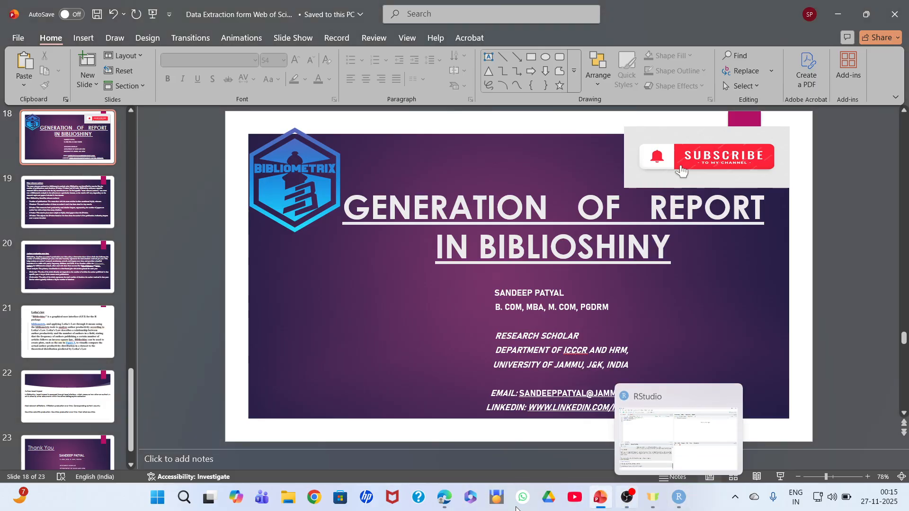
{"action": "left_click", "coordinate": [445, 499]}
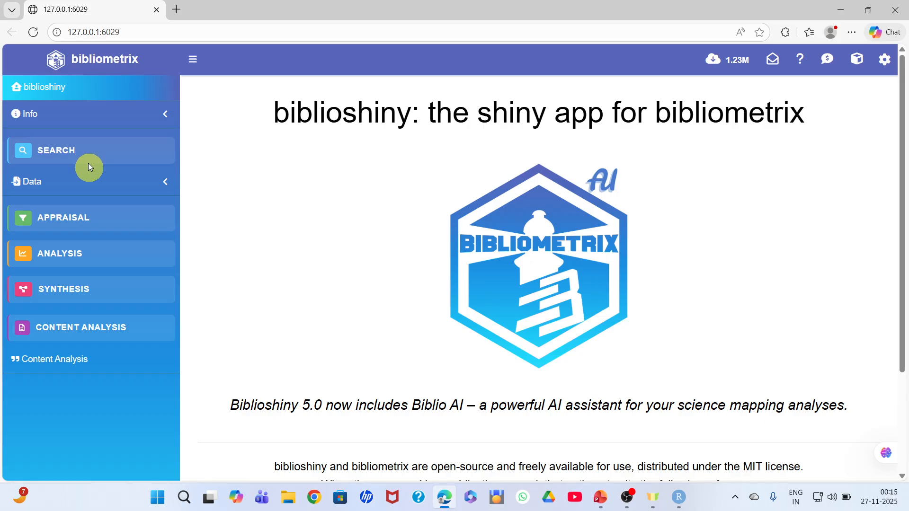
Set up a data import of raw files with Scopus as the database
{"action": "left_click", "coordinate": [92, 185]}
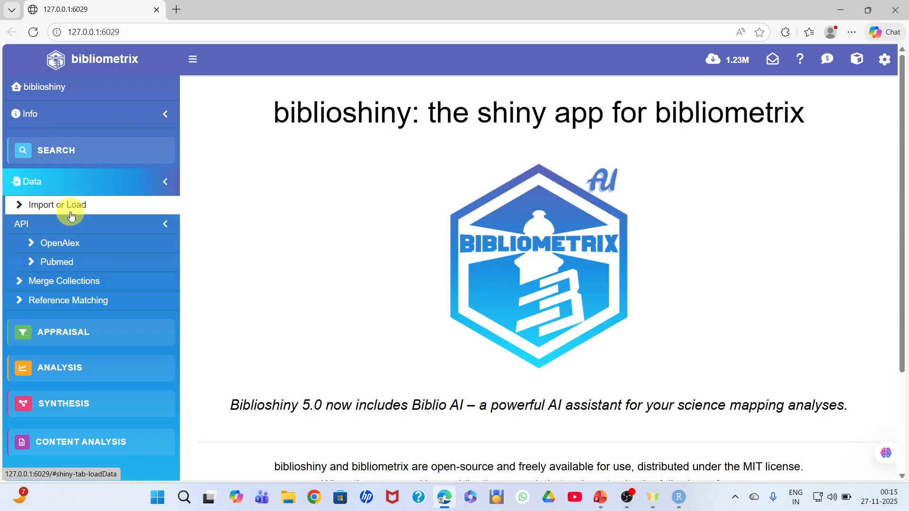
{"action": "left_click", "coordinate": [70, 213]}
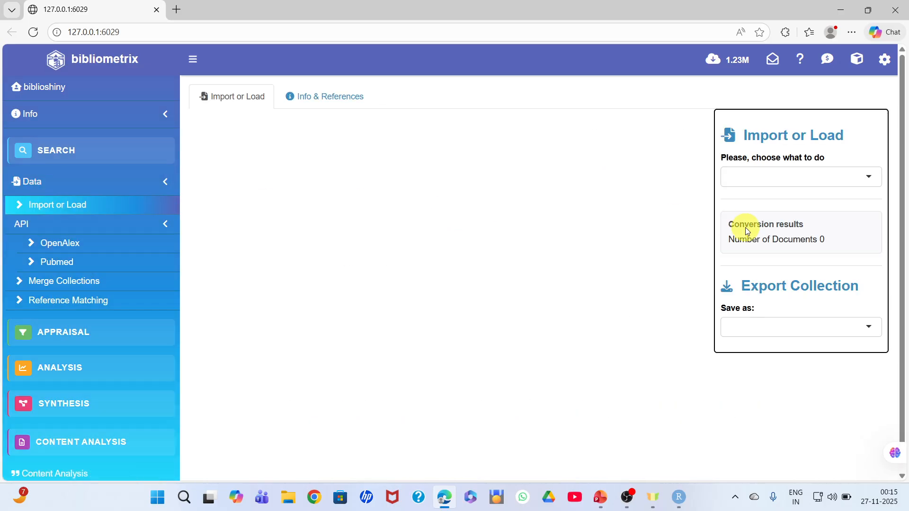
{"action": "left_click", "coordinate": [765, 179]}
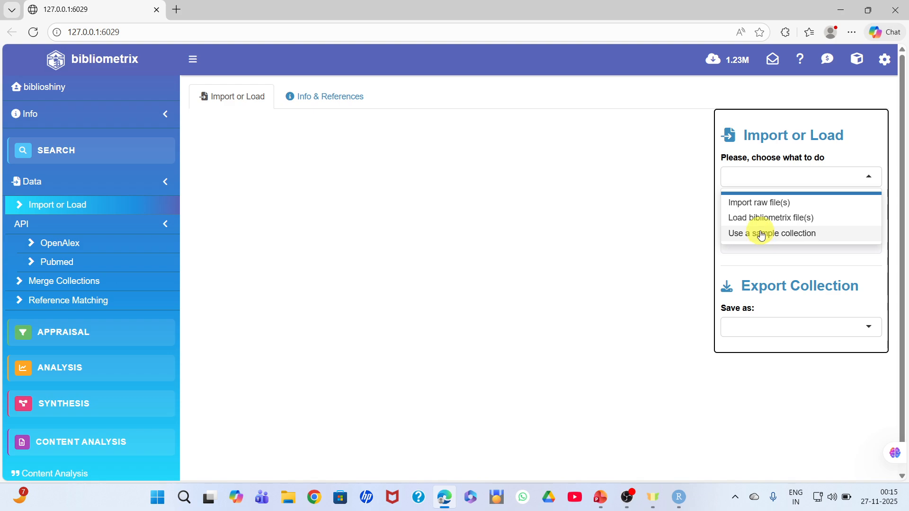
{"action": "left_click", "coordinate": [754, 206]}
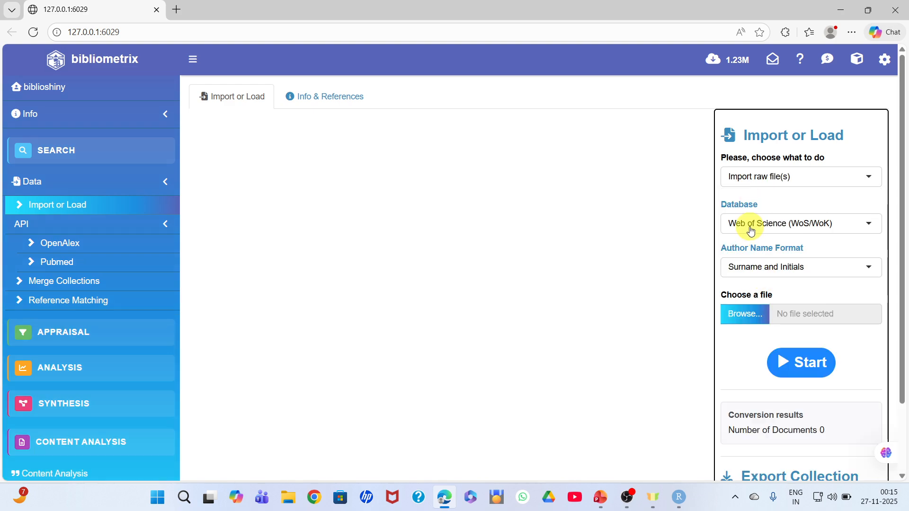
{"action": "left_click", "coordinate": [750, 225]}
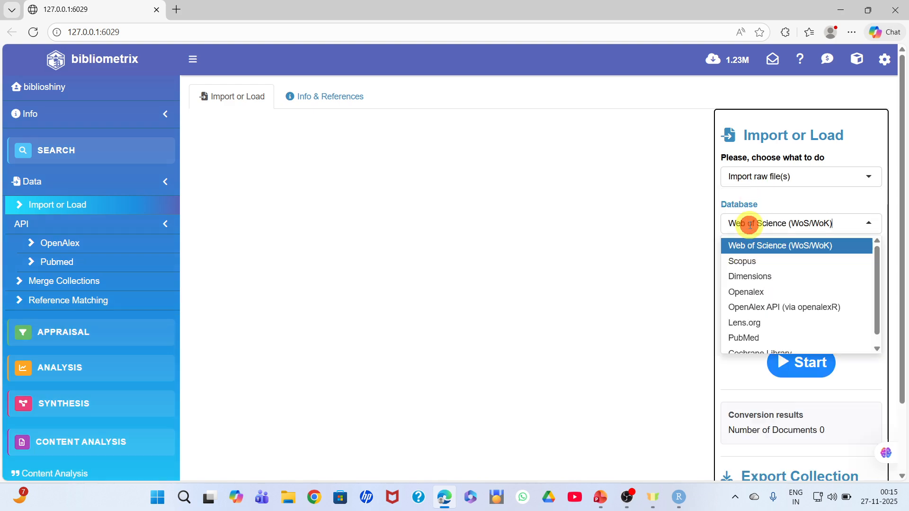
{"action": "left_click", "coordinate": [744, 260]}
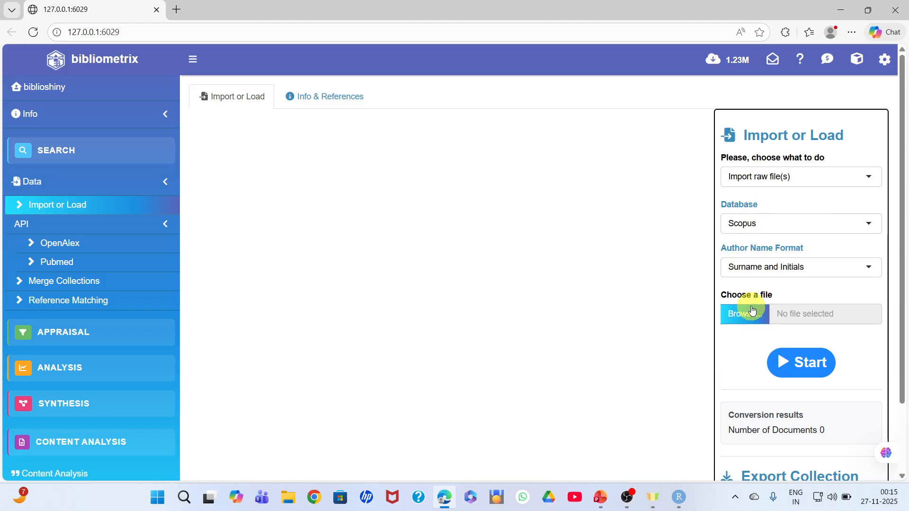
Upload the scopus_export_Nov 27-2025 file from the Downloads folder and start its conversion
{"action": "left_click", "coordinate": [745, 321]}
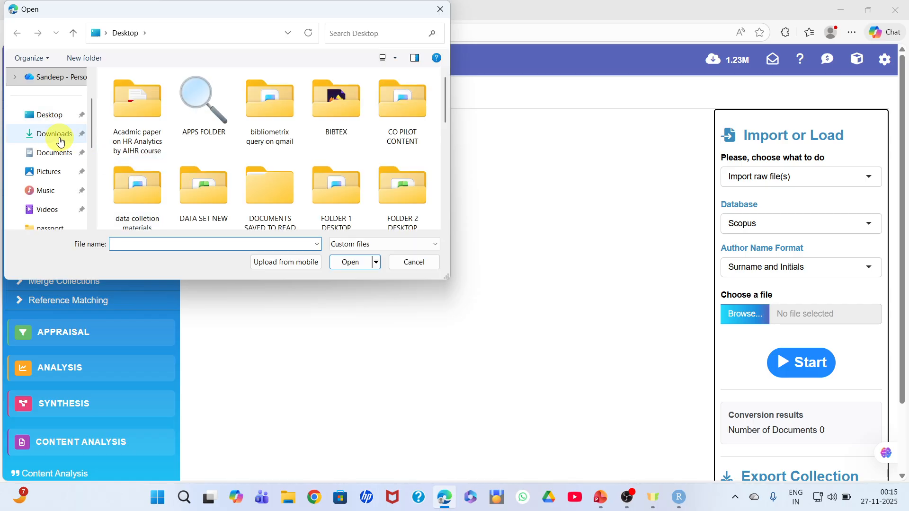
{"action": "left_click", "coordinate": [56, 137]}
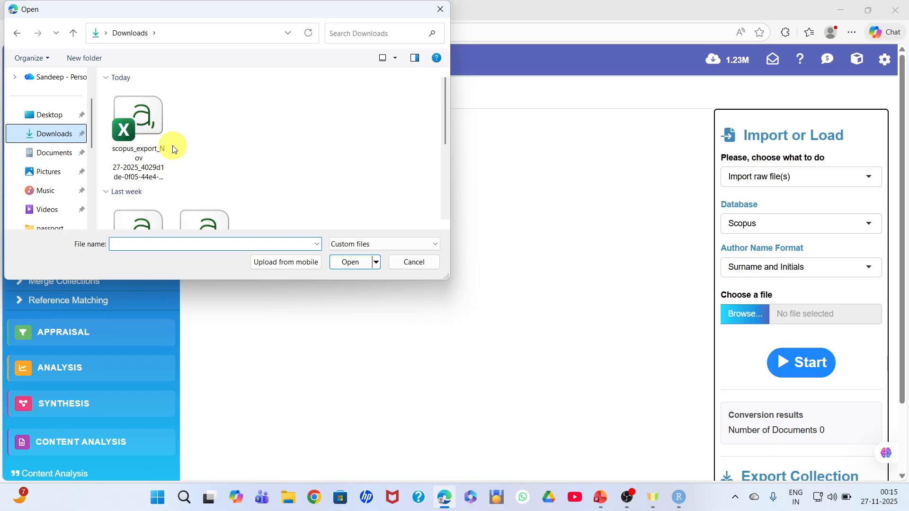
{"action": "left_click", "coordinate": [55, 153]}
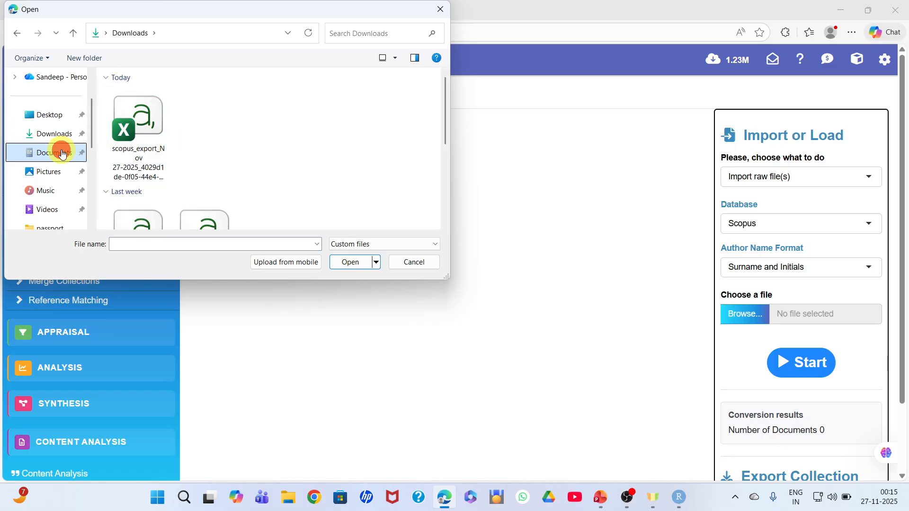
{"action": "left_click", "coordinate": [57, 134]}
{"action": "left_click", "coordinate": [149, 126]}
{"action": "left_click", "coordinate": [350, 262]}
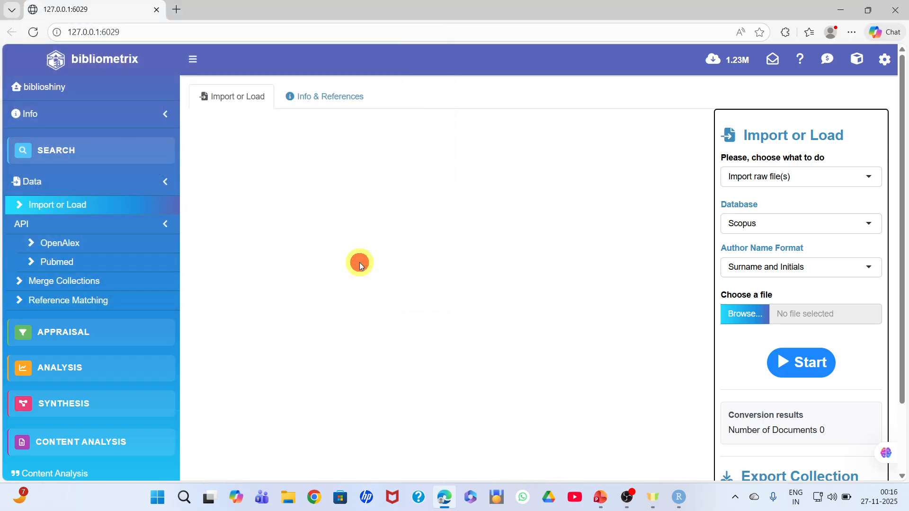
{"action": "left_click", "coordinate": [804, 367]}
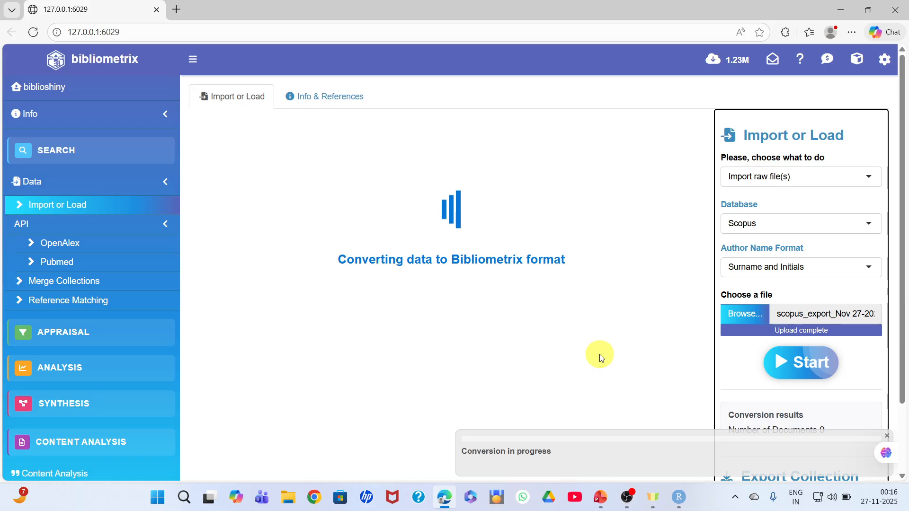
{"action": "left_click", "coordinate": [628, 498]}
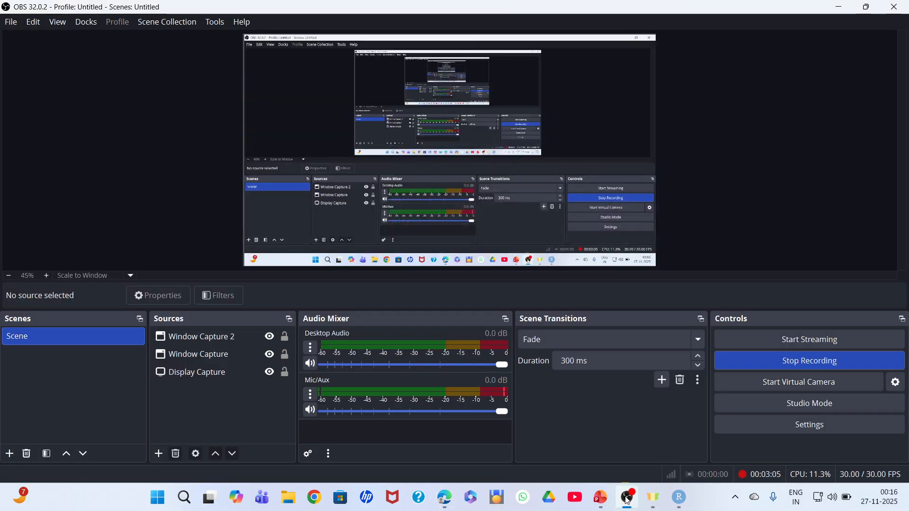
{"action": "left_click", "coordinate": [602, 498]}
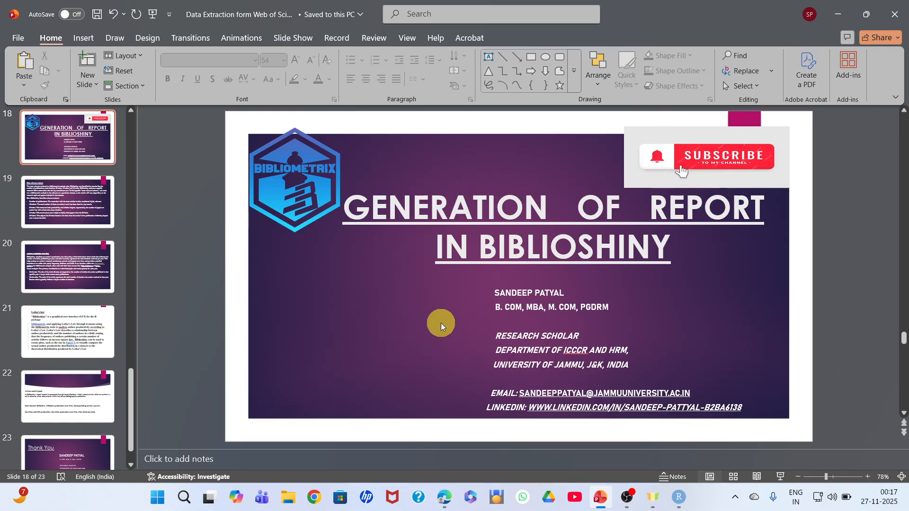
{"action": "mouse_move", "coordinate": [448, 503]}
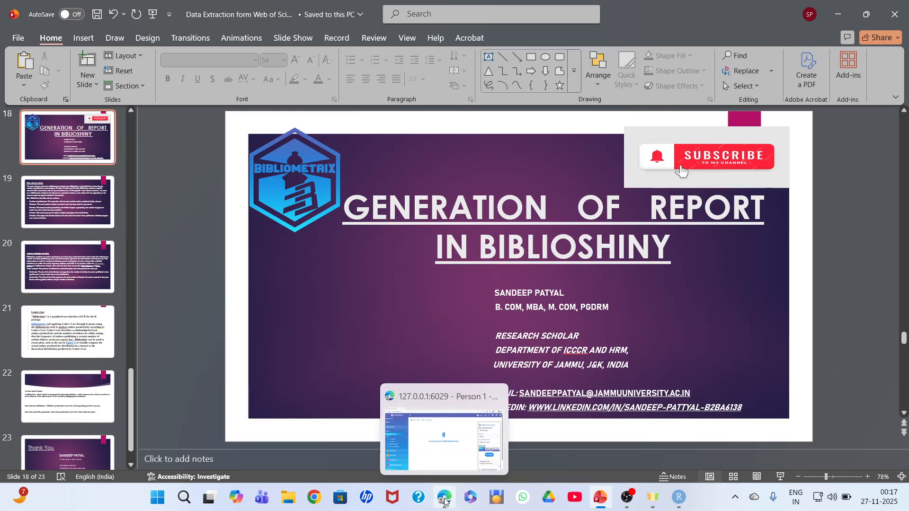
{"action": "left_click", "coordinate": [445, 501]}
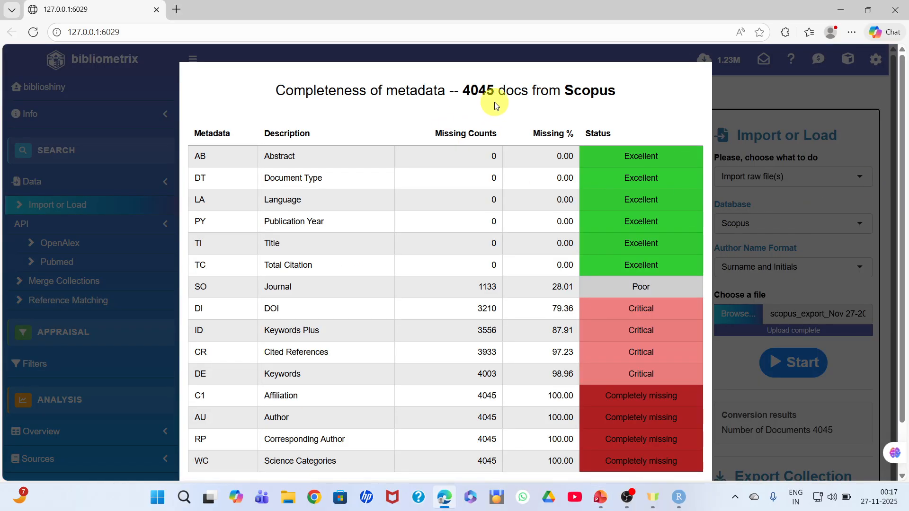
Review the metadata completeness table of the Scopus collection to its end and close it
{"action": "scroll", "coordinate": [895, 284], "scroll_direction": "down", "scroll_amount": 2}
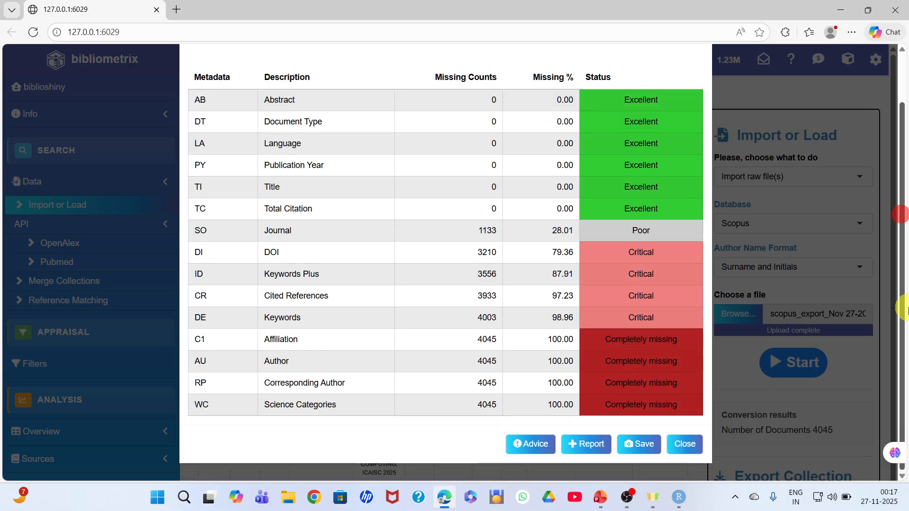
{"action": "left_click", "coordinate": [680, 445]}
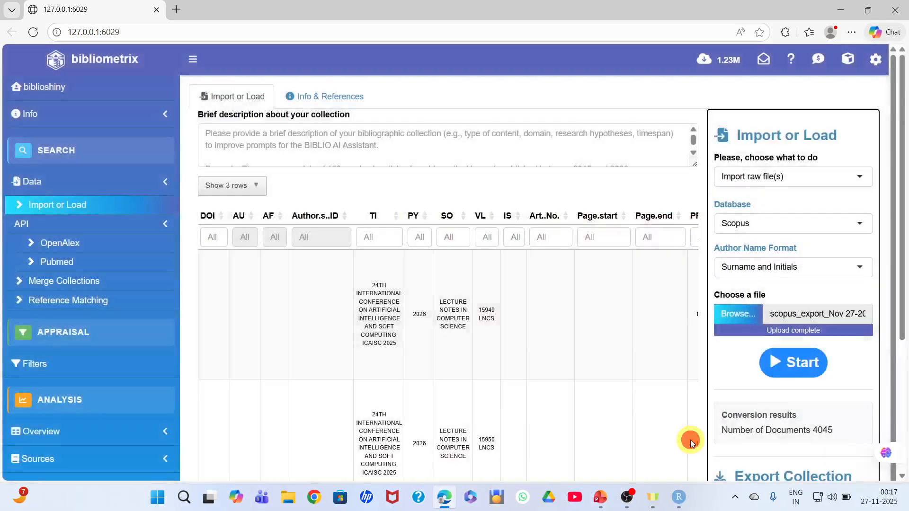
Open the Main Information overview for the imported collection
{"action": "left_click_drag", "start_coordinate": [901, 168], "coordinate": [906, 322]}
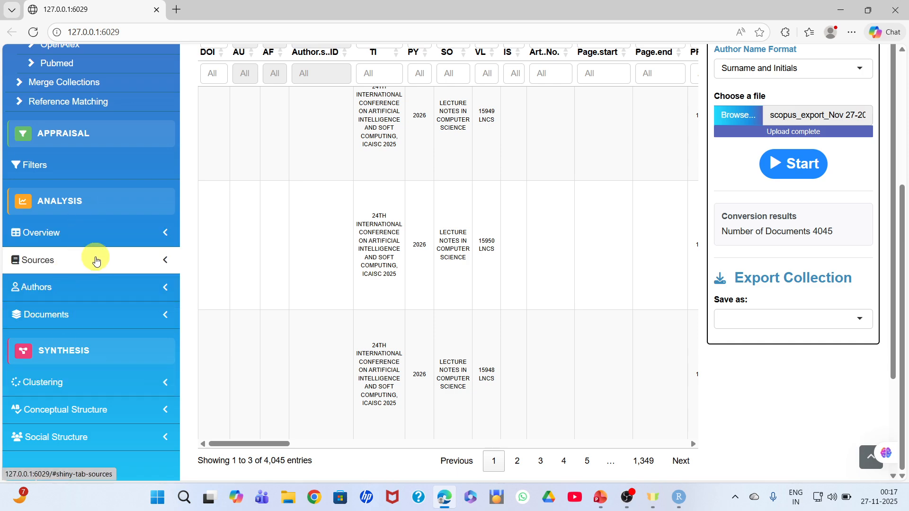
{"action": "left_click", "coordinate": [61, 239]}
{"action": "scroll", "coordinate": [61, 237], "scroll_direction": "down", "scroll_amount": 2}
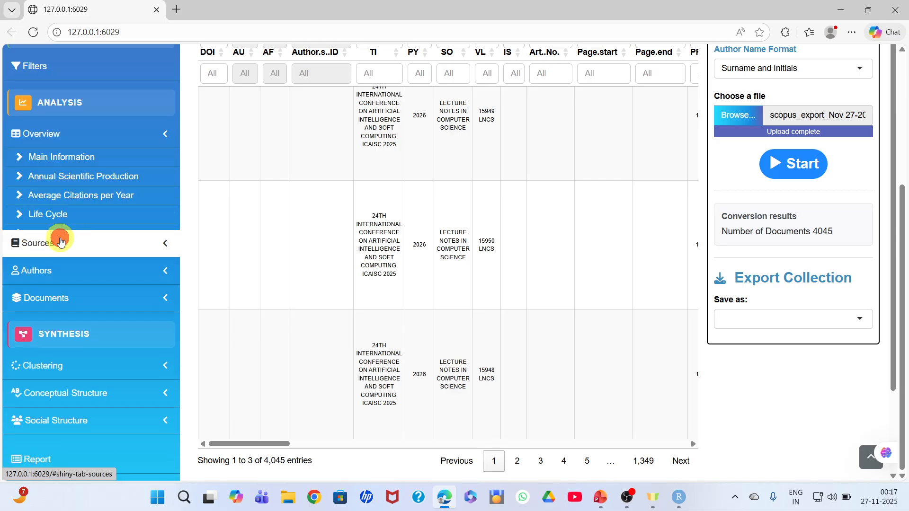
{"action": "left_click", "coordinate": [61, 142]}
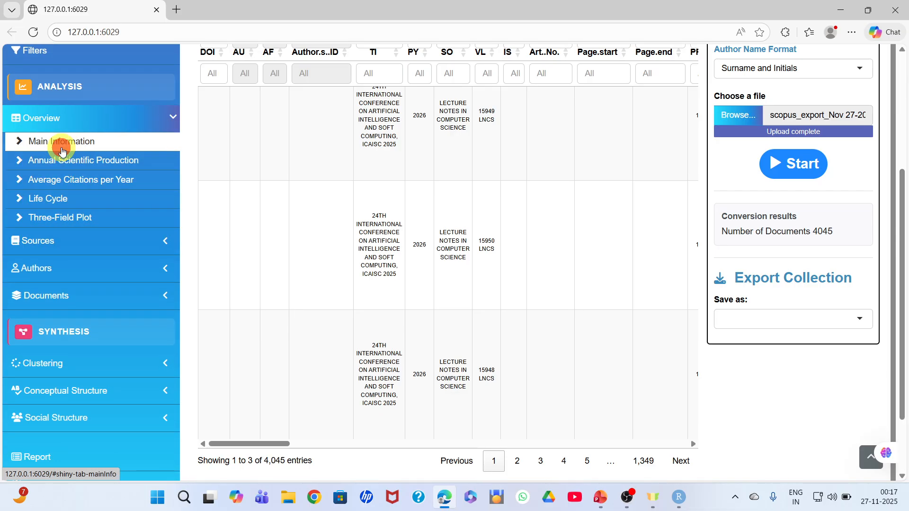
{"action": "left_click", "coordinate": [900, 60]}
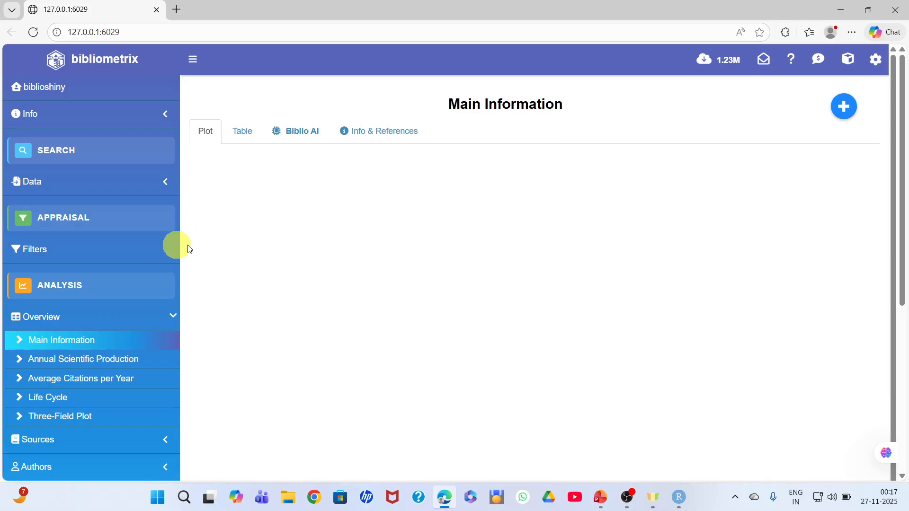
{"action": "left_click", "coordinate": [78, 346]}
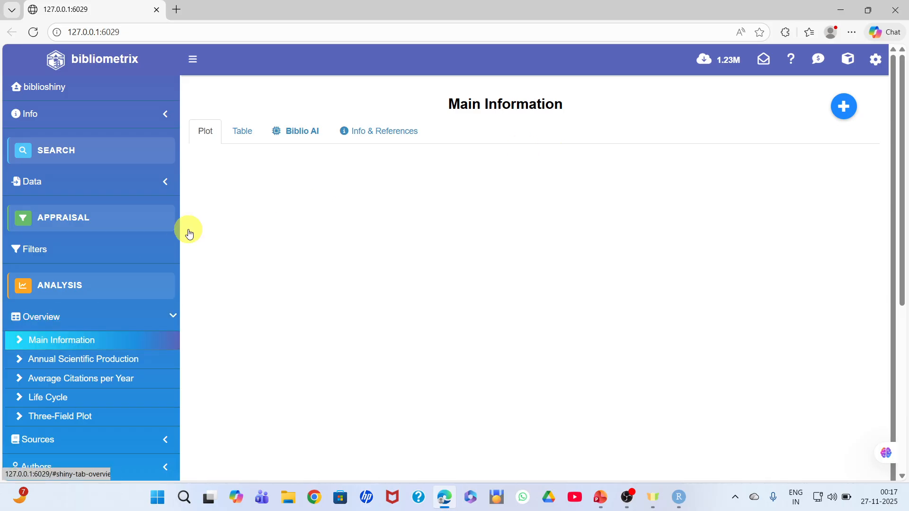
Check the Main Information table, return to the plot and add the results to the report
{"action": "left_click", "coordinate": [246, 133]}
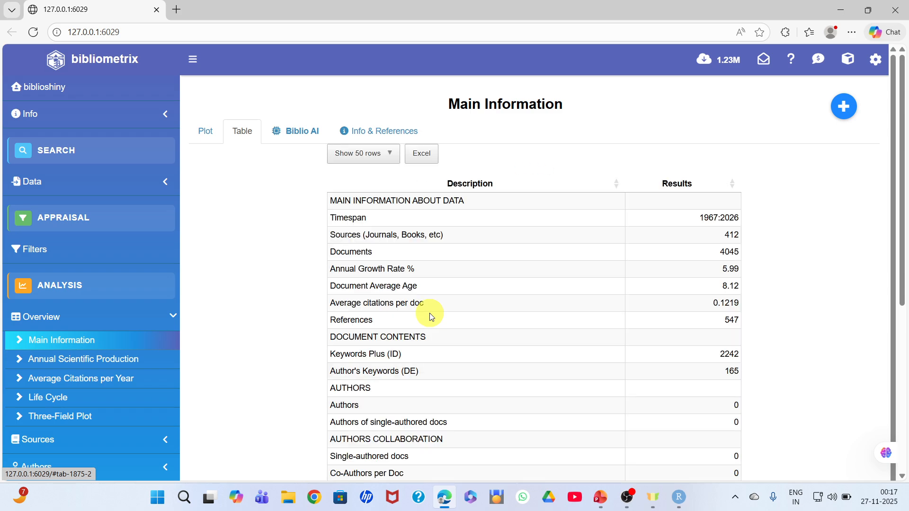
{"action": "left_click", "coordinate": [214, 138]}
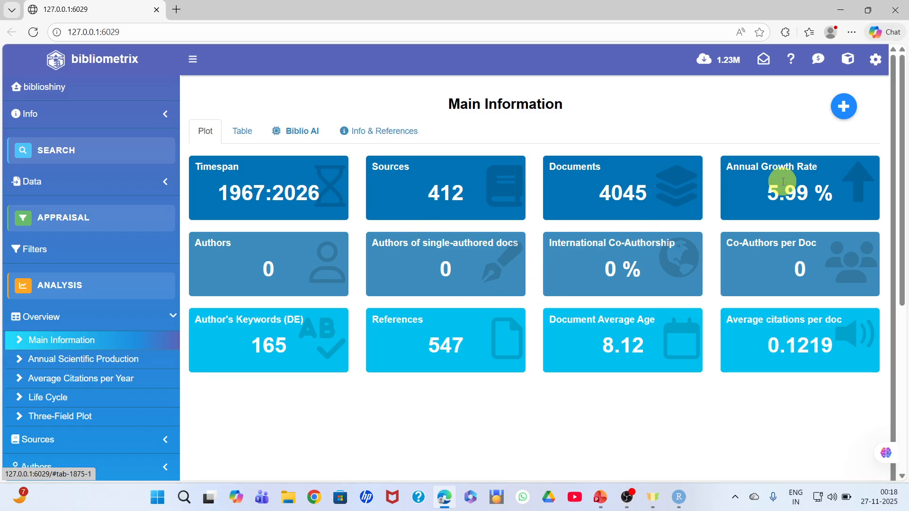
{"action": "left_click", "coordinate": [848, 111]}
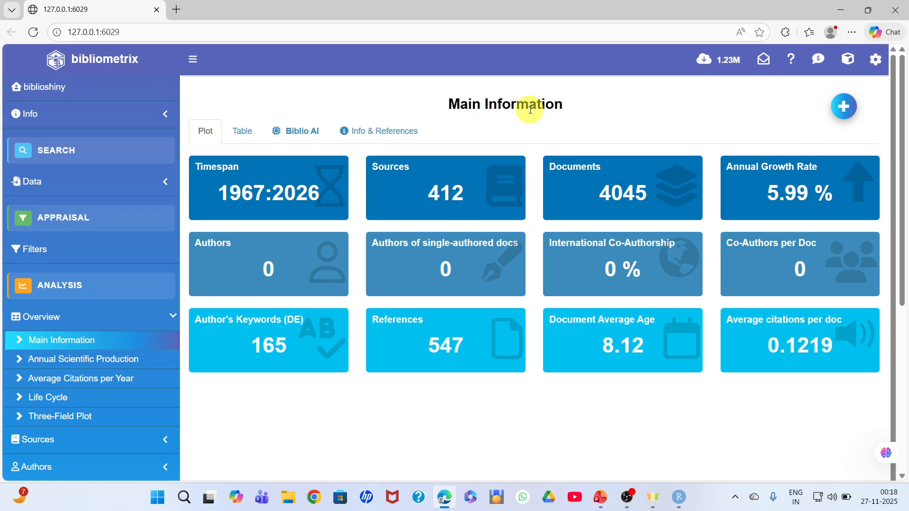
Display the Main Information results in table form for review
{"action": "left_click", "coordinate": [246, 135]}
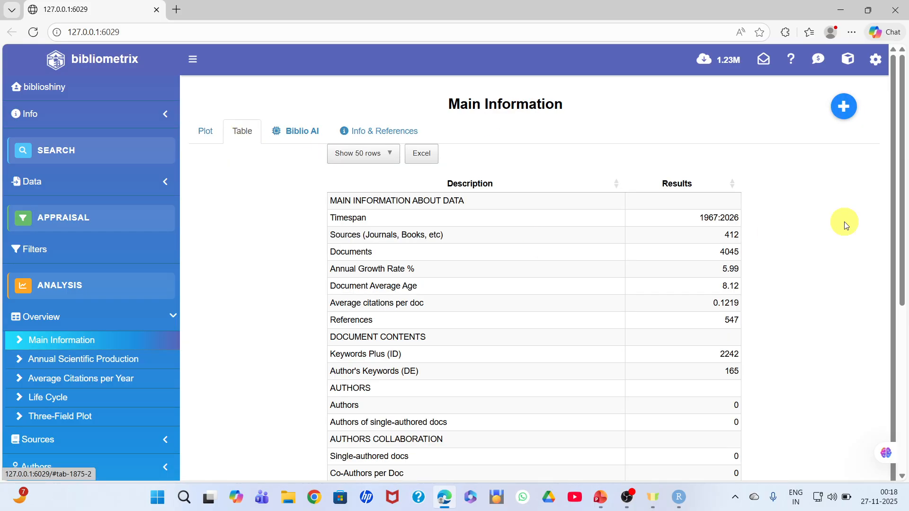
{"action": "mouse_move", "coordinate": [901, 195]}
{"action": "left_mouse_down"}
{"action": "mouse_move", "coordinate": [904, 289]}
{"action": "mouse_move", "coordinate": [906, 186]}
{"action": "left_mouse_up"}
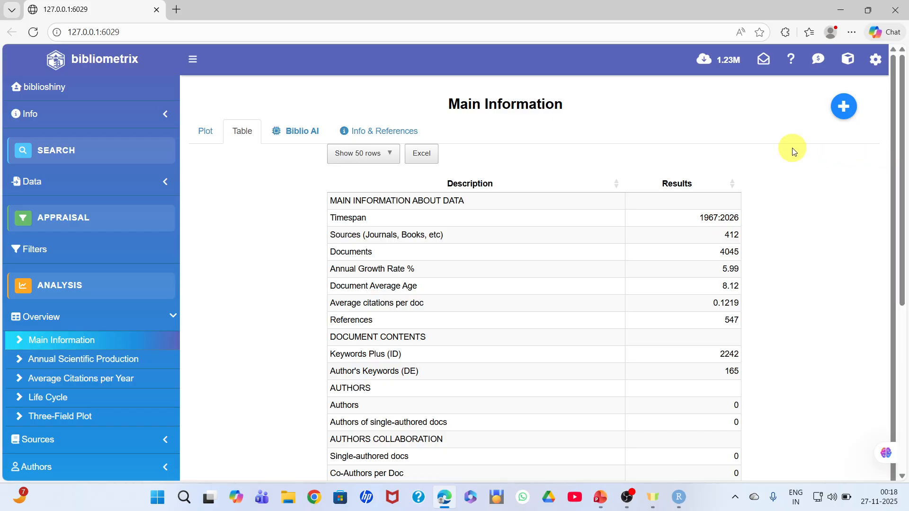
Add the Main Information results to the report from the table view
{"action": "left_click", "coordinate": [844, 106]}
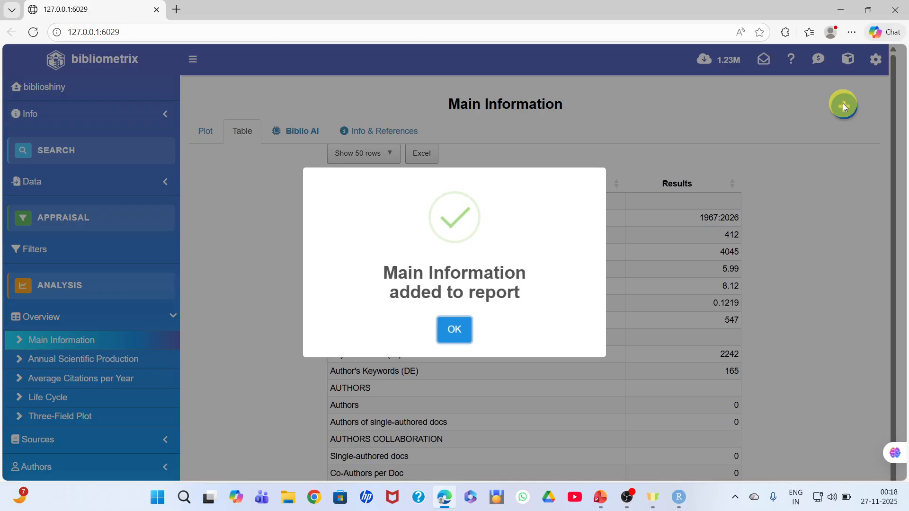
{"action": "left_click", "coordinate": [454, 330]}
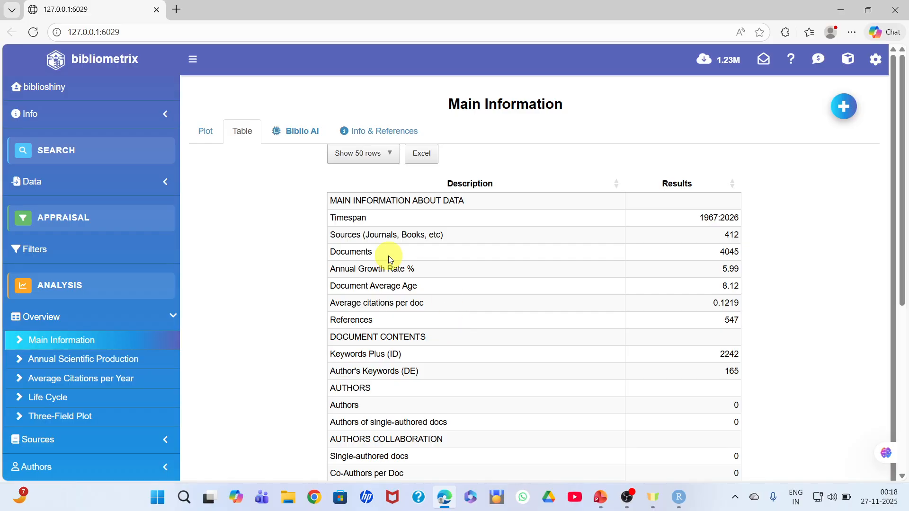
Open the Annual Scientific Production analysis and add its plot to the report
{"action": "left_click_drag", "start_coordinate": [900, 163], "coordinate": [905, 285]}
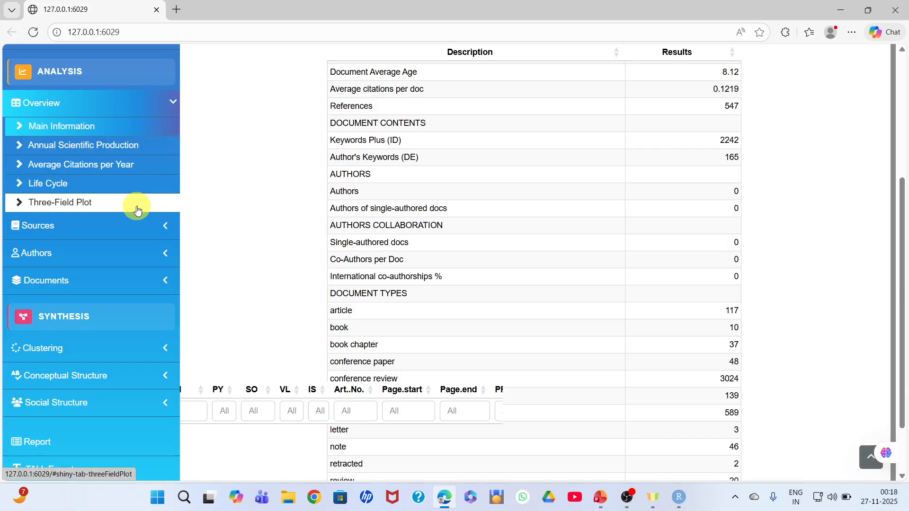
{"action": "left_click", "coordinate": [98, 155]}
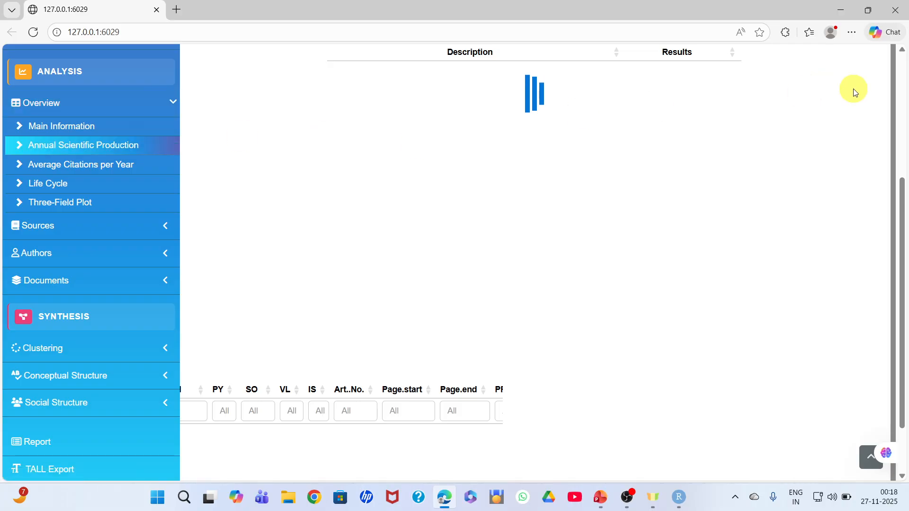
{"action": "left_click", "coordinate": [871, 457]}
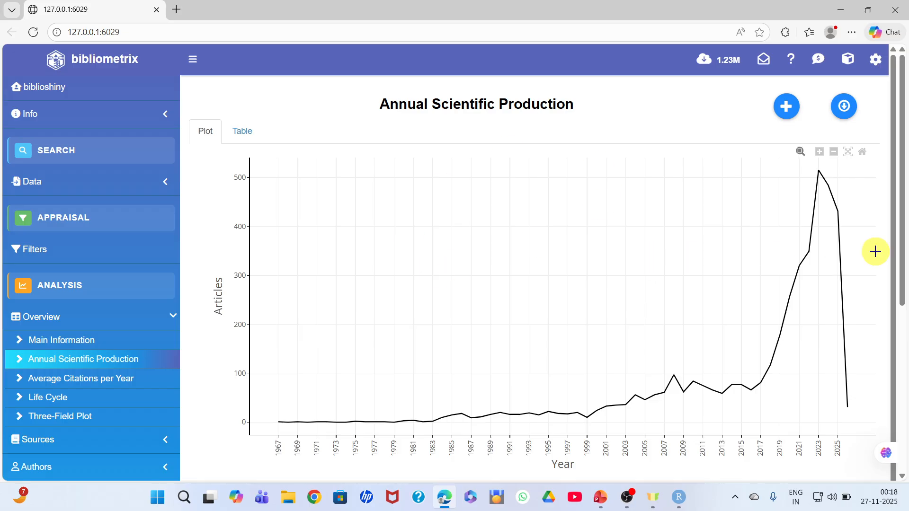
{"action": "mouse_move", "coordinate": [834, 184]}
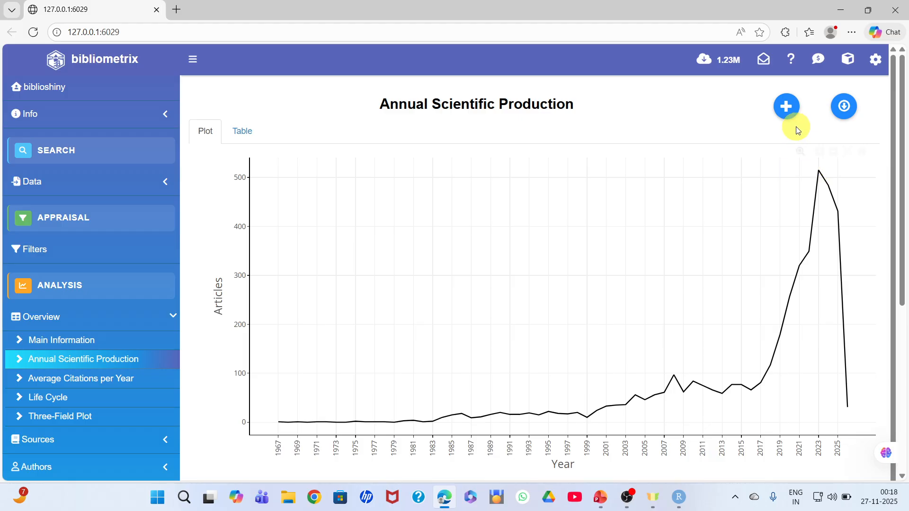
{"action": "left_click", "coordinate": [789, 110]}
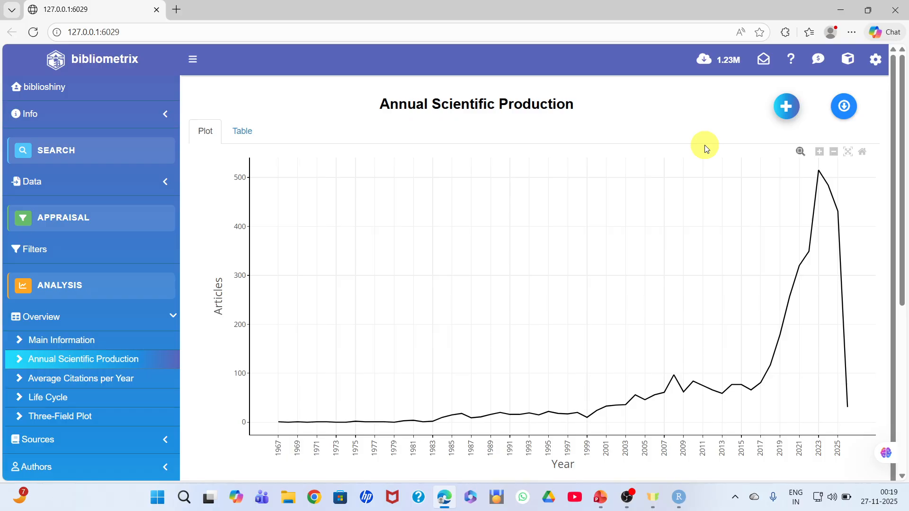
{"action": "left_click", "coordinate": [788, 111]}
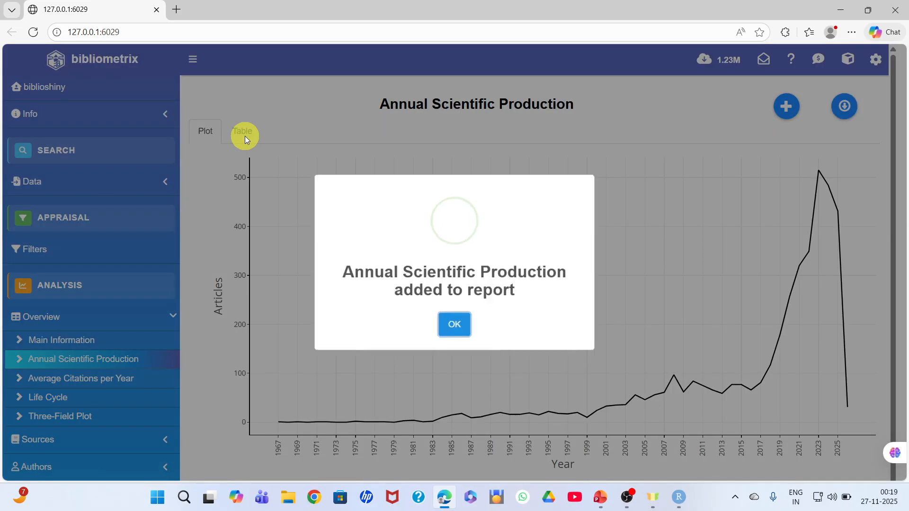
{"action": "left_click", "coordinate": [453, 328]}
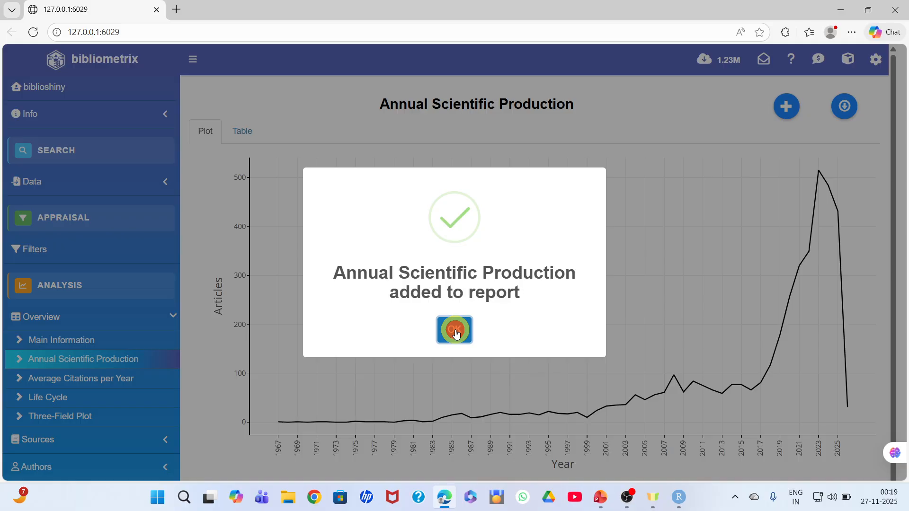
Display the Annual Scientific Production results as a table and add them to the report
{"action": "left_click", "coordinate": [243, 133]}
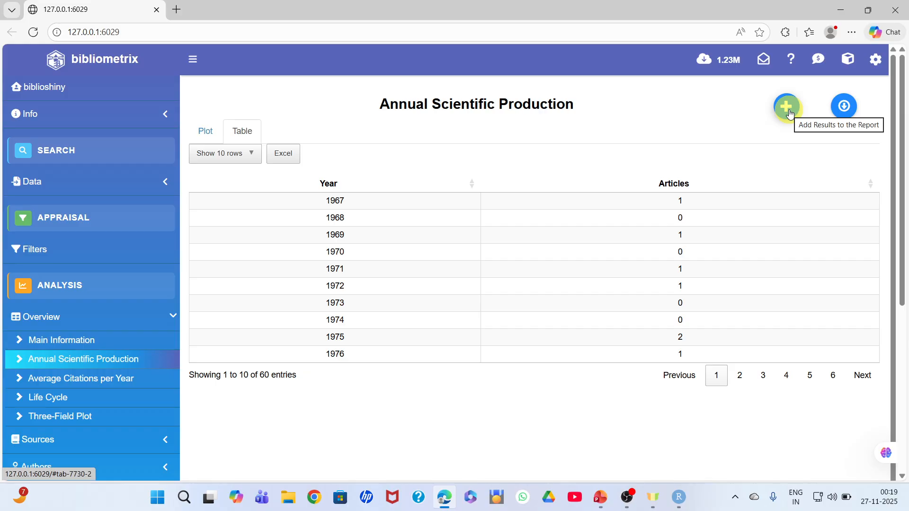
{"action": "left_click", "coordinate": [788, 111]}
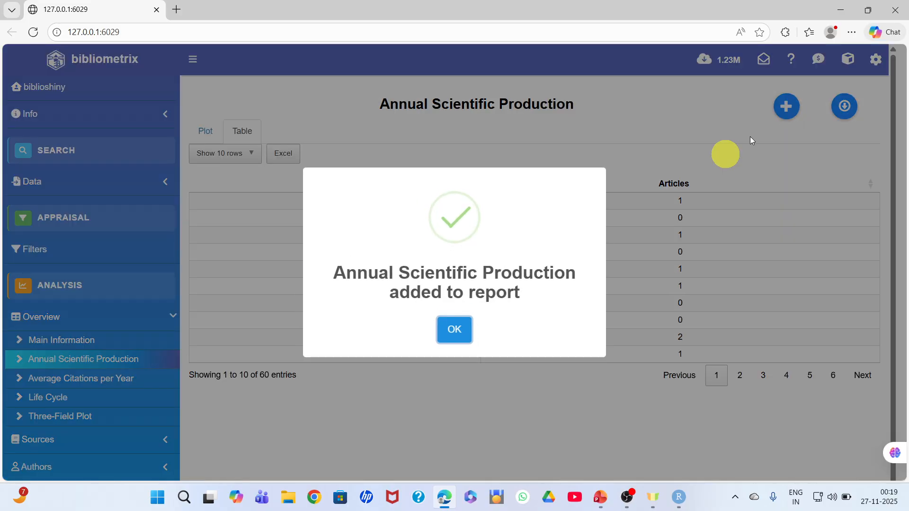
{"action": "left_click", "coordinate": [454, 328]}
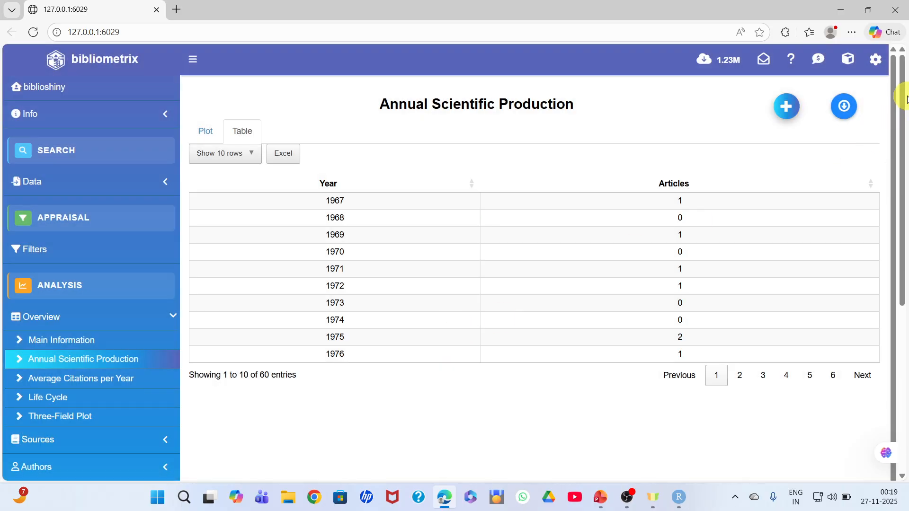
Review the Overview analyses and compare the plot and table of Annual Scientific Production
{"action": "left_click_drag", "start_coordinate": [904, 97], "coordinate": [904, 192]}
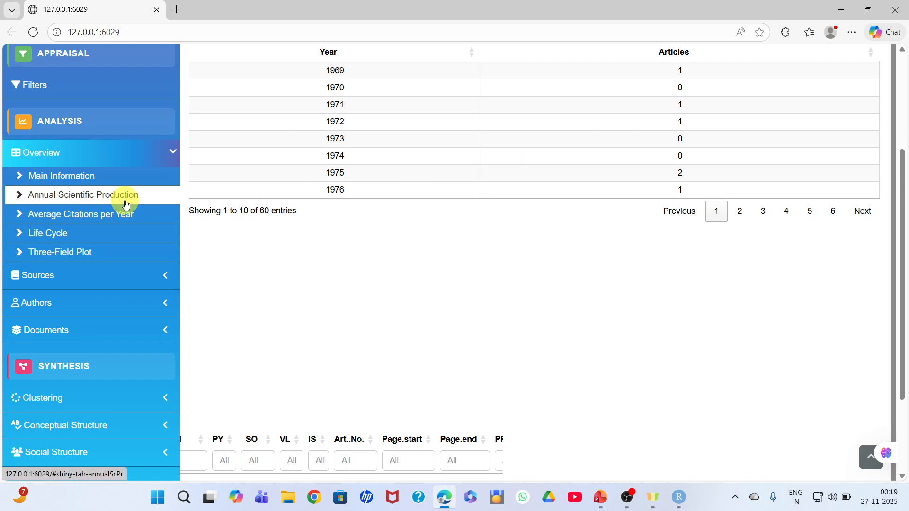
{"action": "left_click", "coordinate": [68, 155]}
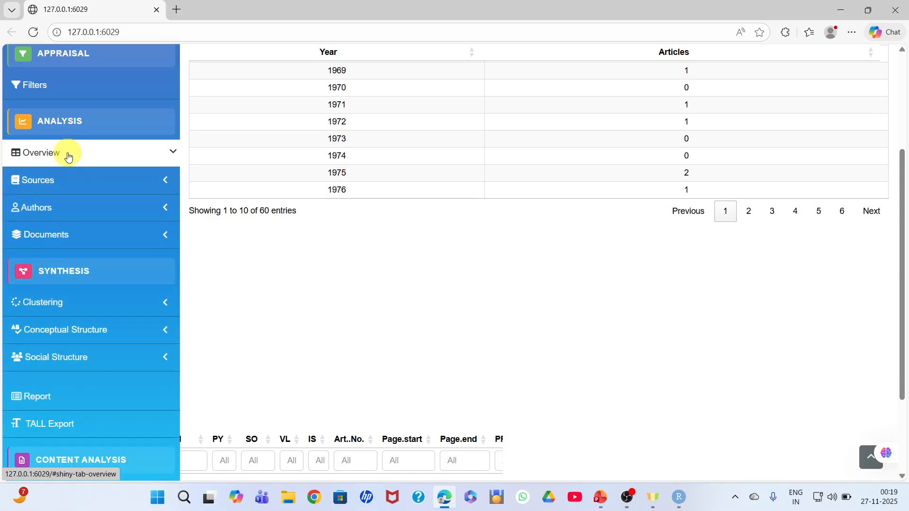
{"action": "left_click", "coordinate": [67, 155]}
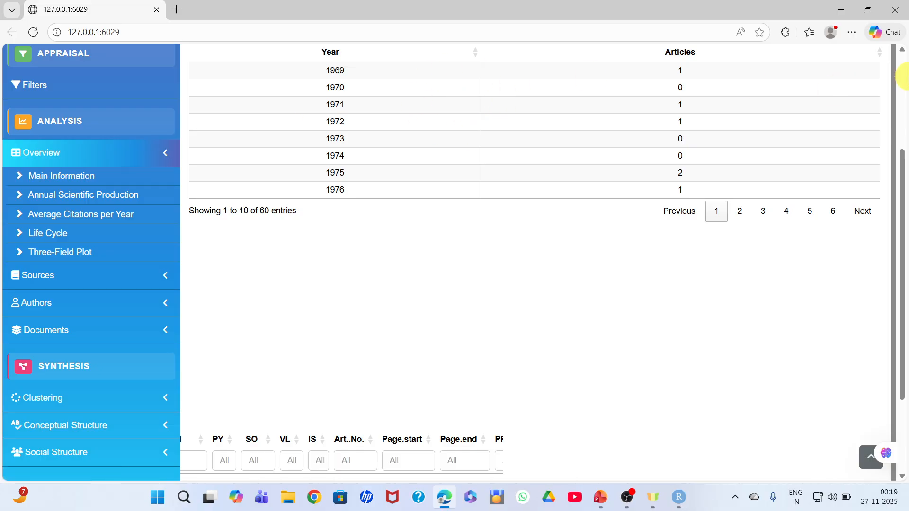
{"action": "left_click", "coordinate": [902, 78]}
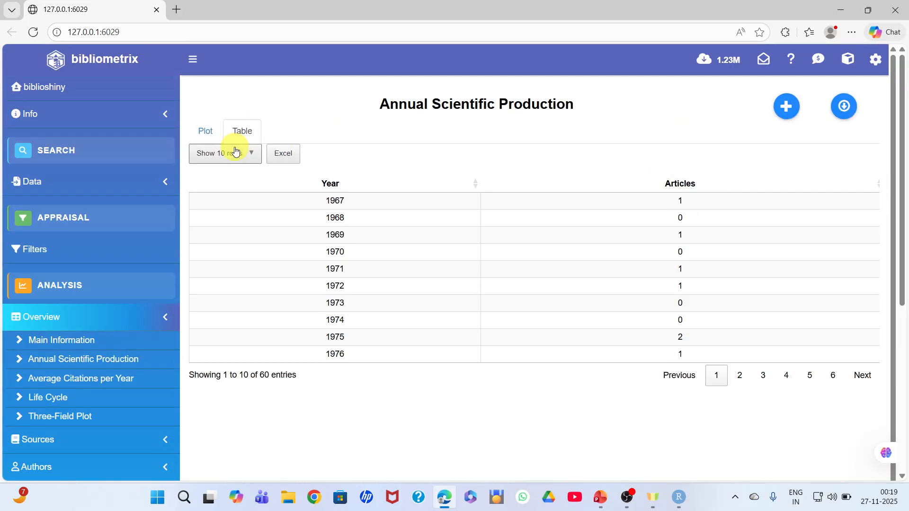
{"action": "left_click", "coordinate": [205, 132]}
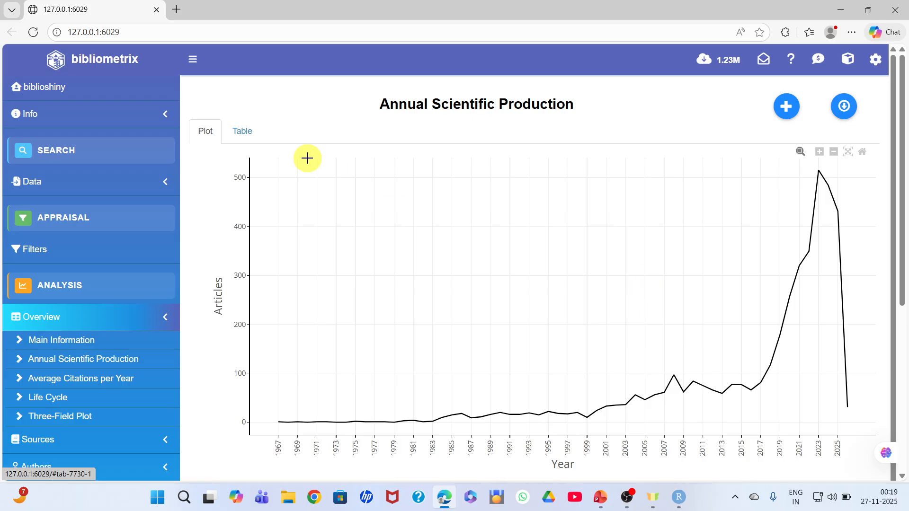
{"action": "left_click", "coordinate": [246, 132]}
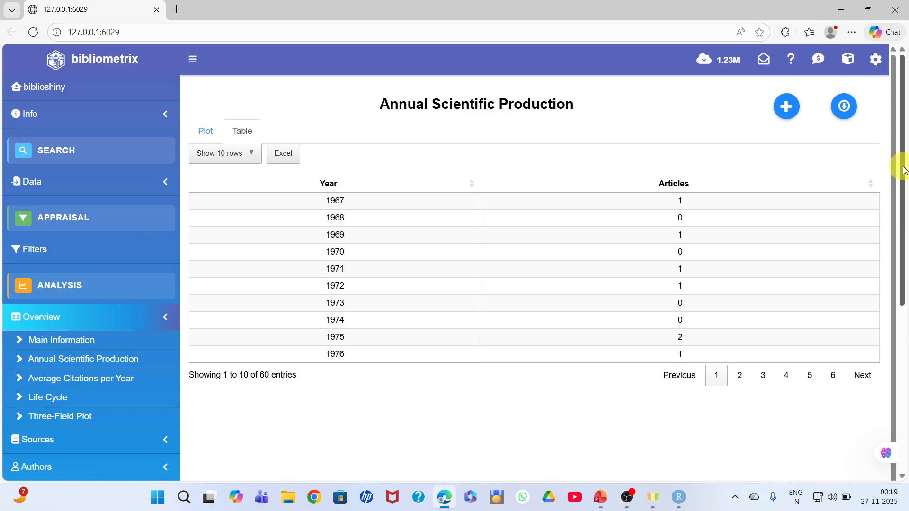
{"action": "left_click_drag", "start_coordinate": [904, 169], "coordinate": [905, 272]}
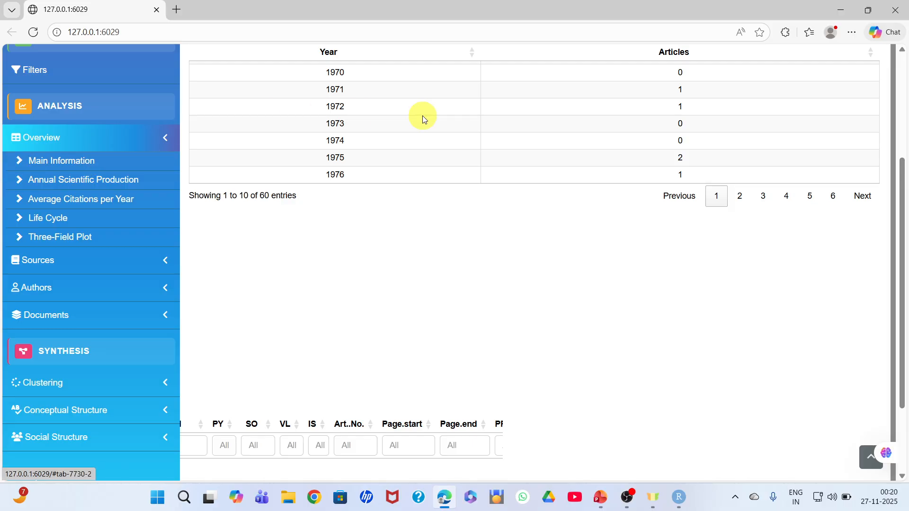
{"action": "left_click", "coordinate": [902, 81]}
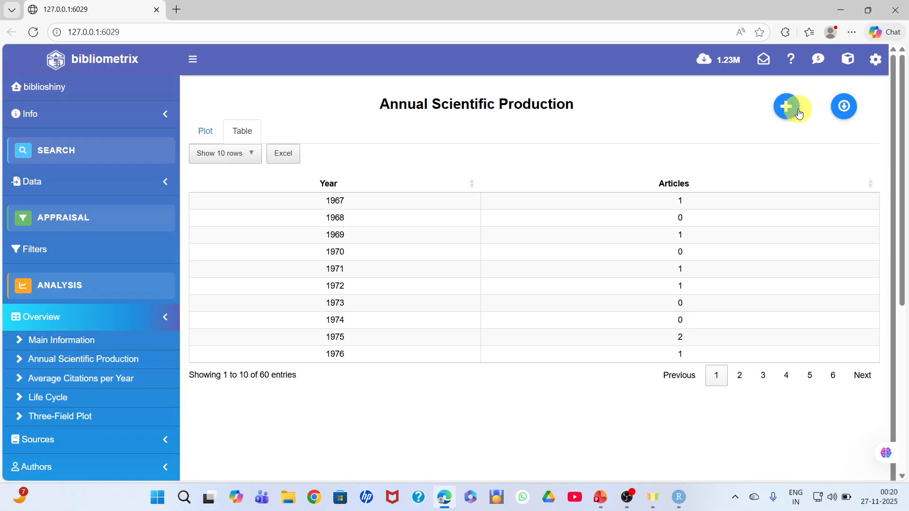
Open the Most Relevant Sources analysis and run it to generate the plot
{"action": "left_click_drag", "start_coordinate": [901, 128], "coordinate": [901, 256]}
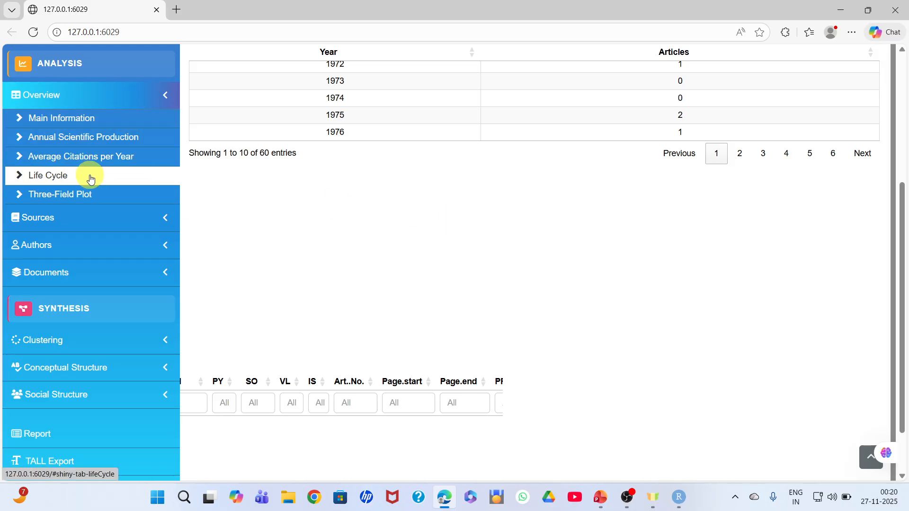
{"action": "left_click", "coordinate": [81, 218]}
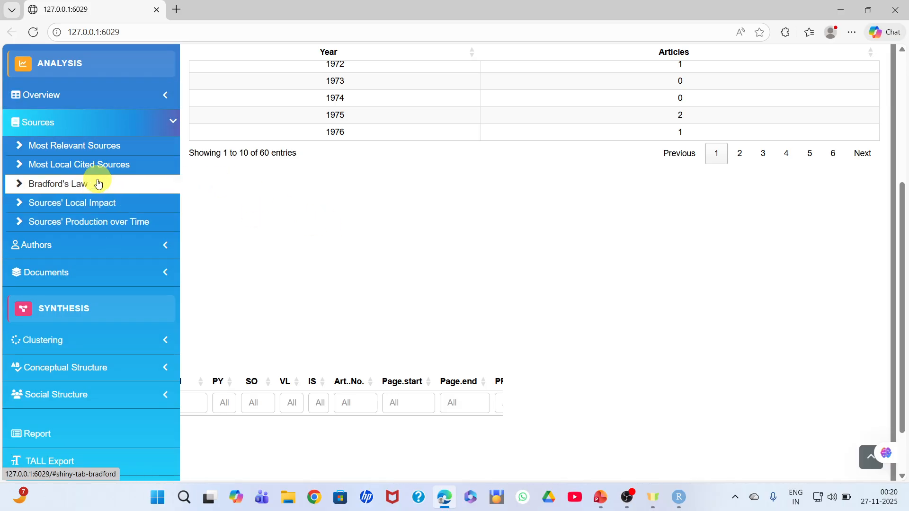
{"action": "left_click", "coordinate": [88, 153]}
{"action": "left_click", "coordinate": [902, 69]}
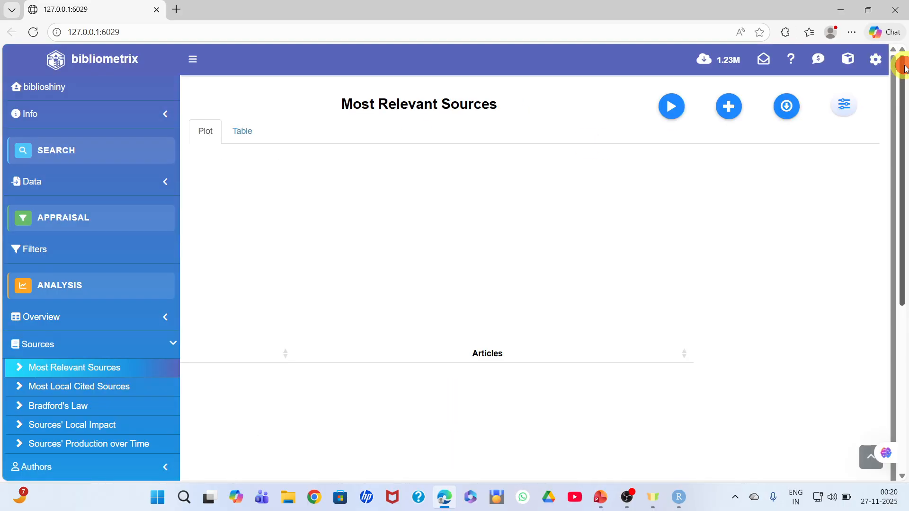
{"action": "left_click", "coordinate": [678, 114]}
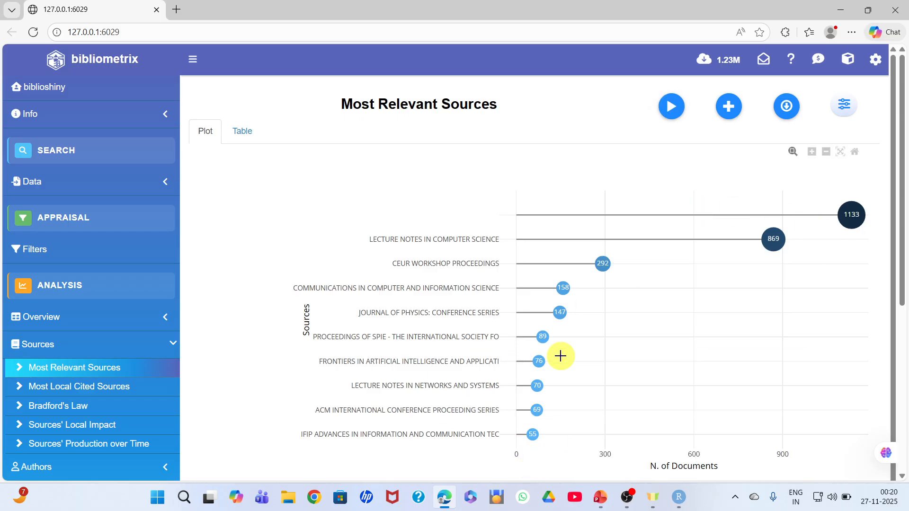
Add the Most Relevant Sources results to the report from both the plot and the table view
{"action": "left_click", "coordinate": [734, 111]}
{"action": "left_click", "coordinate": [456, 329]}
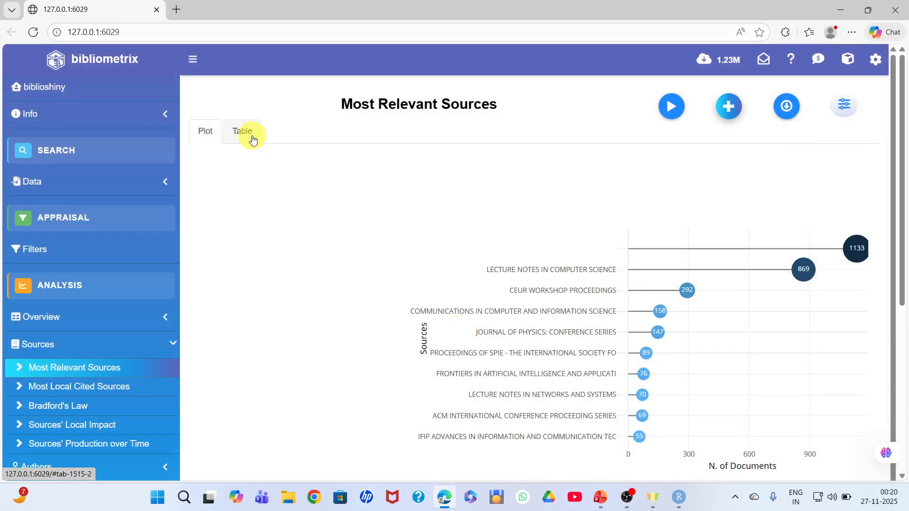
{"action": "left_click", "coordinate": [252, 137]}
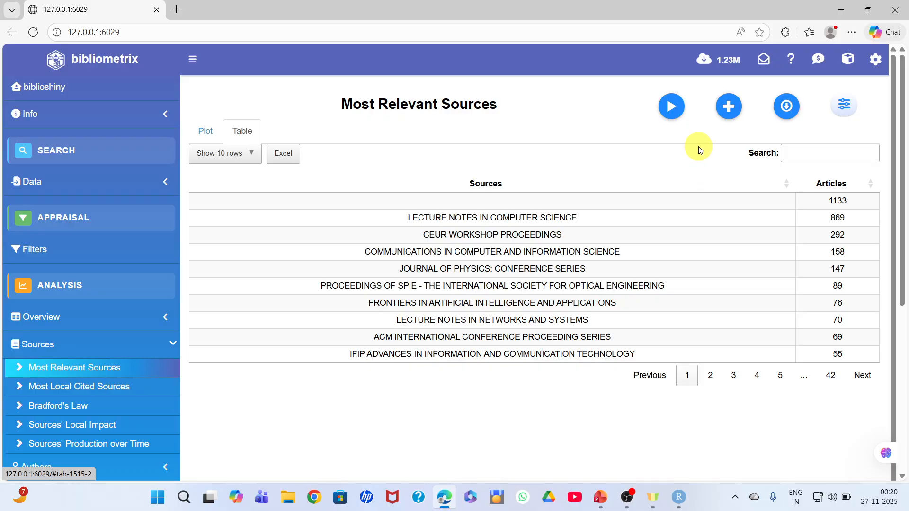
{"action": "left_click", "coordinate": [729, 108]}
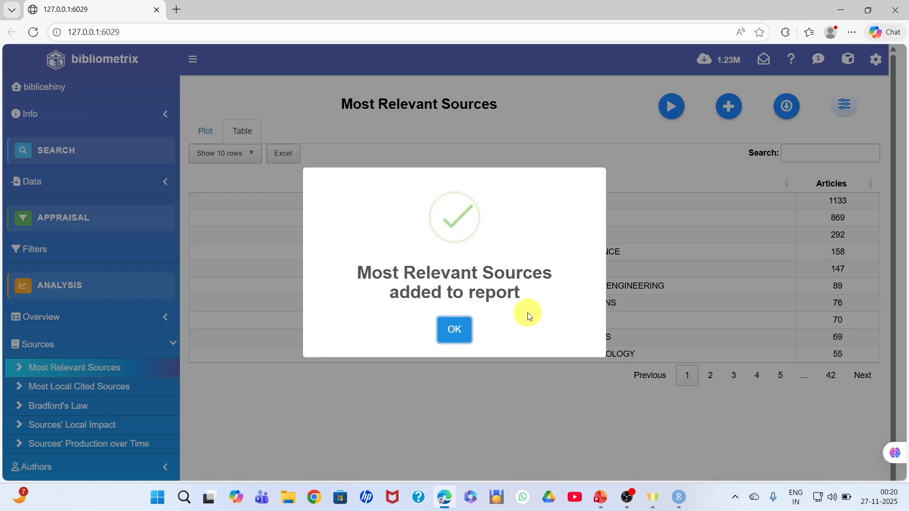
{"action": "left_click", "coordinate": [455, 328]}
Look through the author analyses, open the WordCloud analysis among the document word analyses and generate its plot
{"action": "left_click_drag", "start_coordinate": [904, 133], "coordinate": [905, 217]}
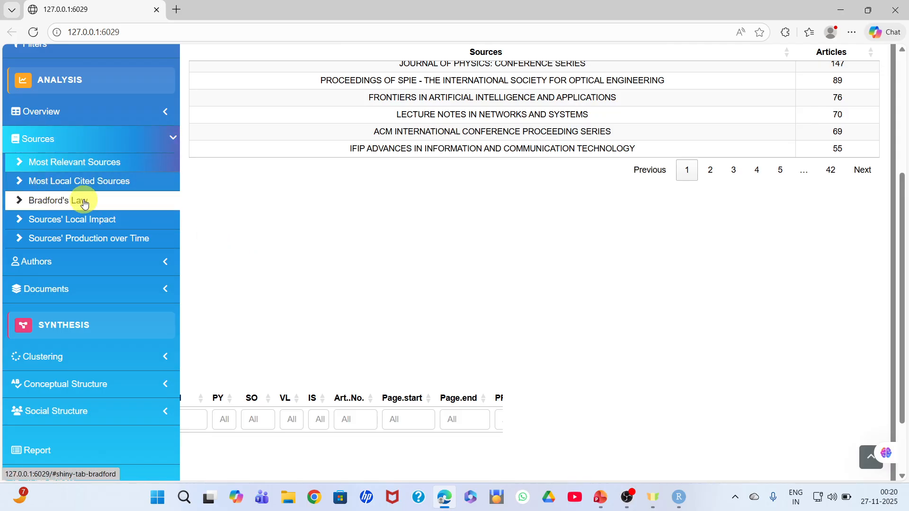
{"action": "left_click", "coordinate": [96, 263]}
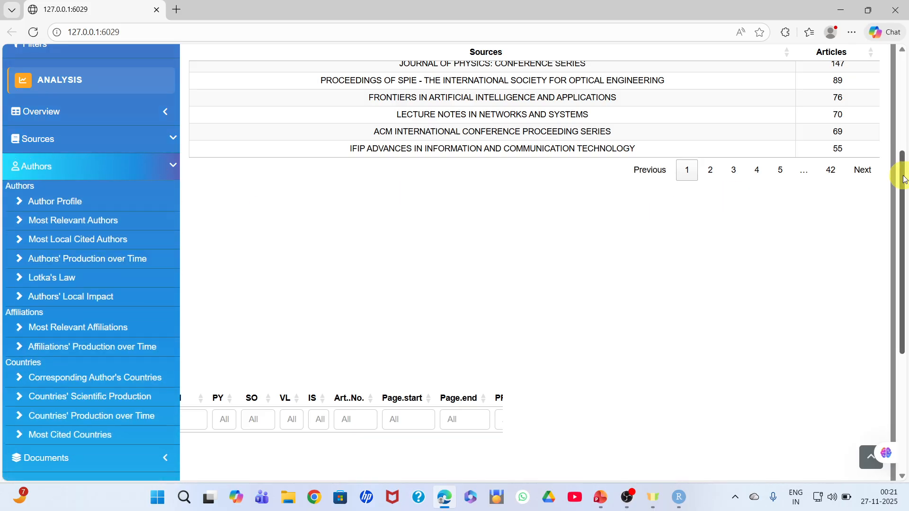
{"action": "scroll", "coordinate": [903, 179], "scroll_direction": "down", "scroll_amount": 1}
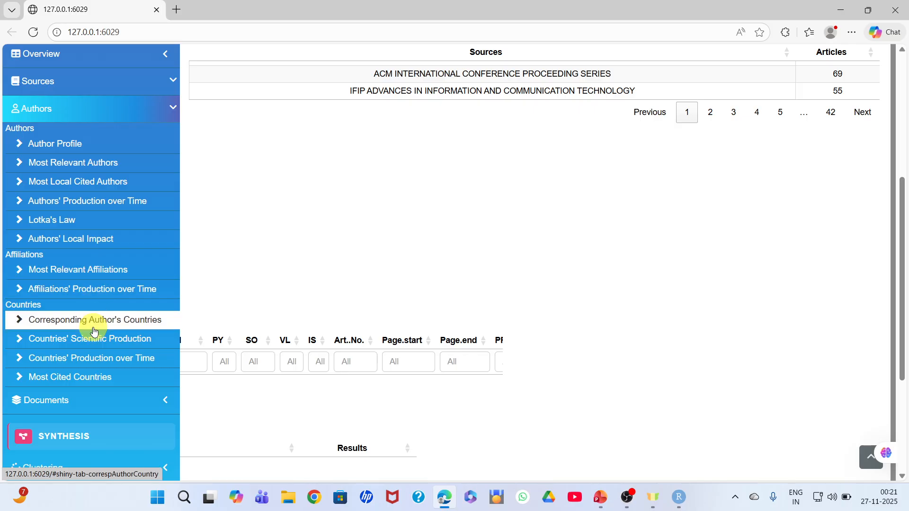
{"action": "left_click", "coordinate": [88, 399]}
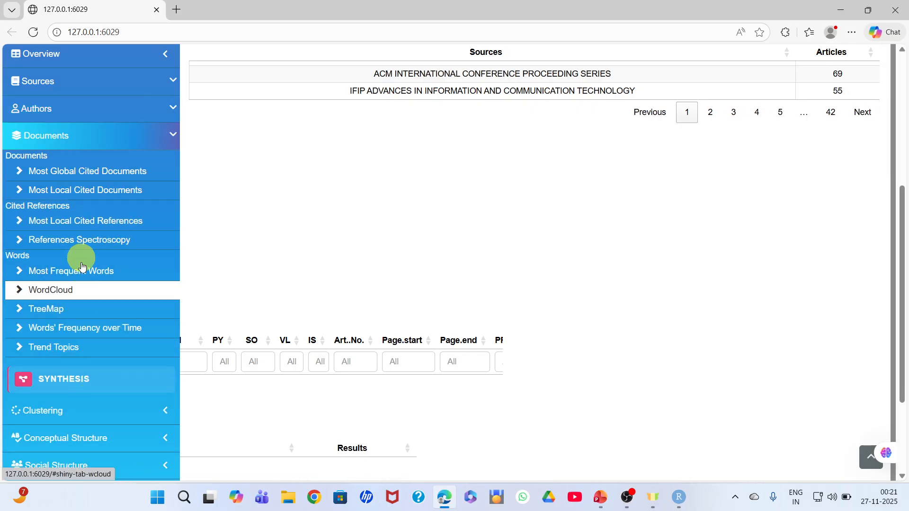
{"action": "left_click", "coordinate": [73, 297]}
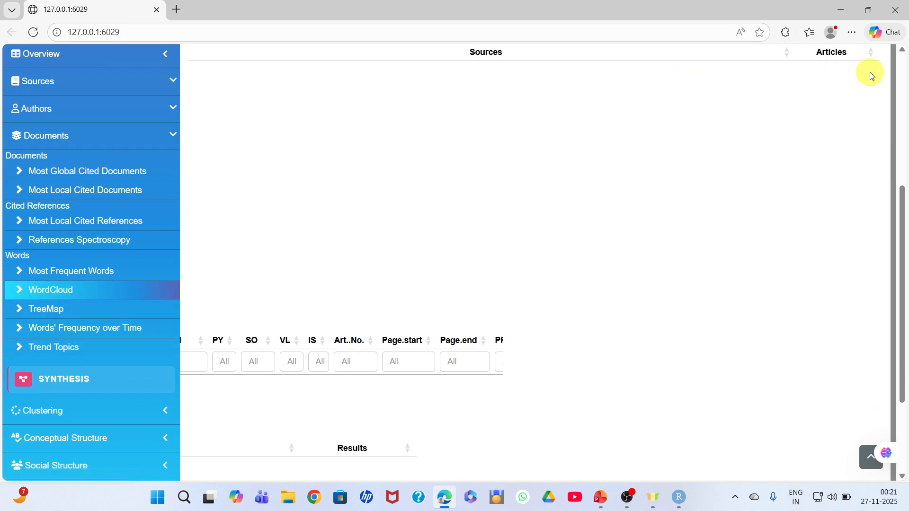
{"action": "left_click", "coordinate": [905, 72]}
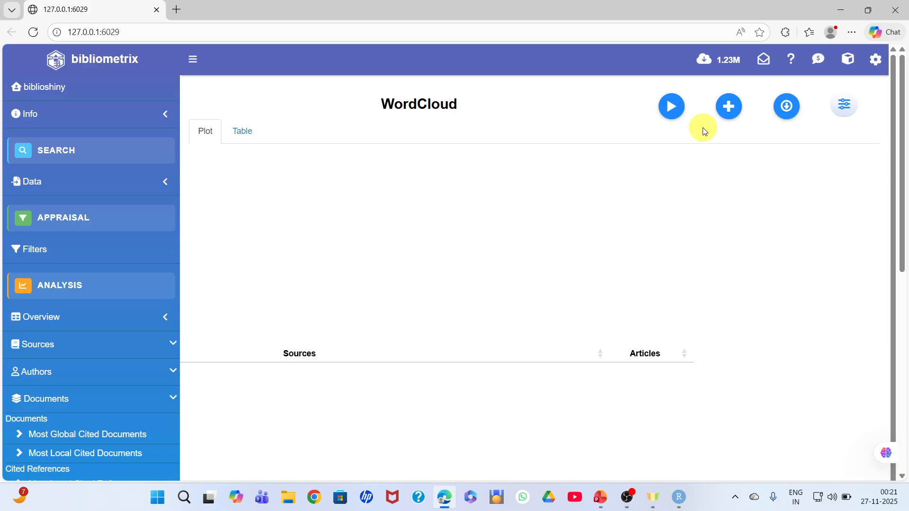
{"action": "left_click", "coordinate": [676, 116]}
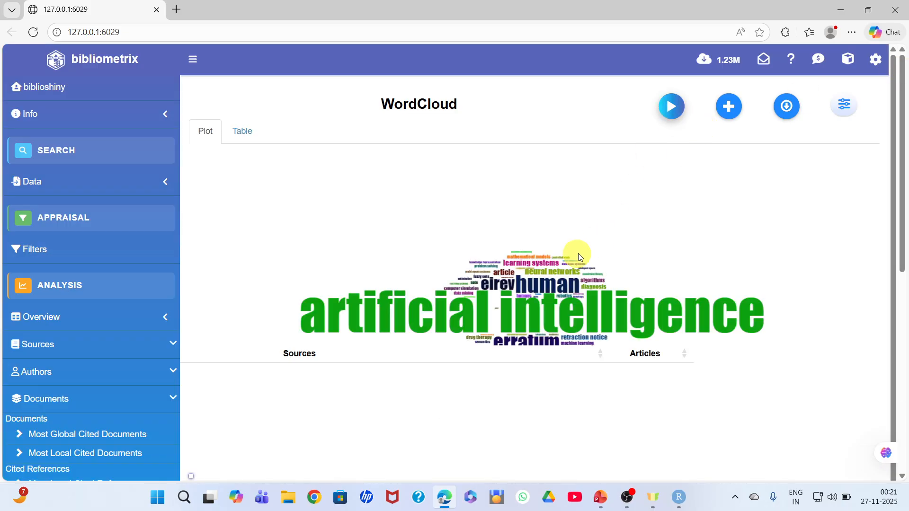
{"action": "left_click_drag", "start_coordinate": [514, 351], "coordinate": [523, 439]}
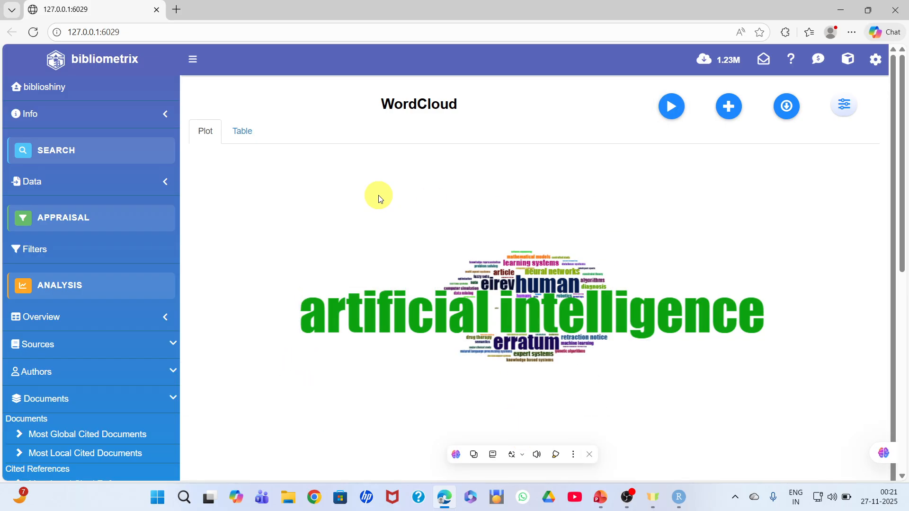
Add the WordCloud results to the report from both the plot and the table view
{"action": "left_click", "coordinate": [734, 112]}
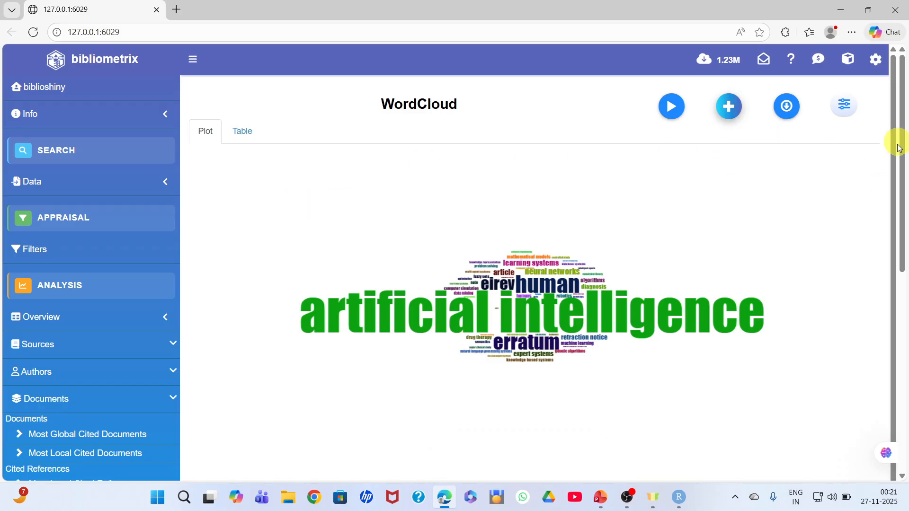
{"action": "scroll", "coordinate": [903, 92], "scroll_direction": "down", "scroll_amount": 6}
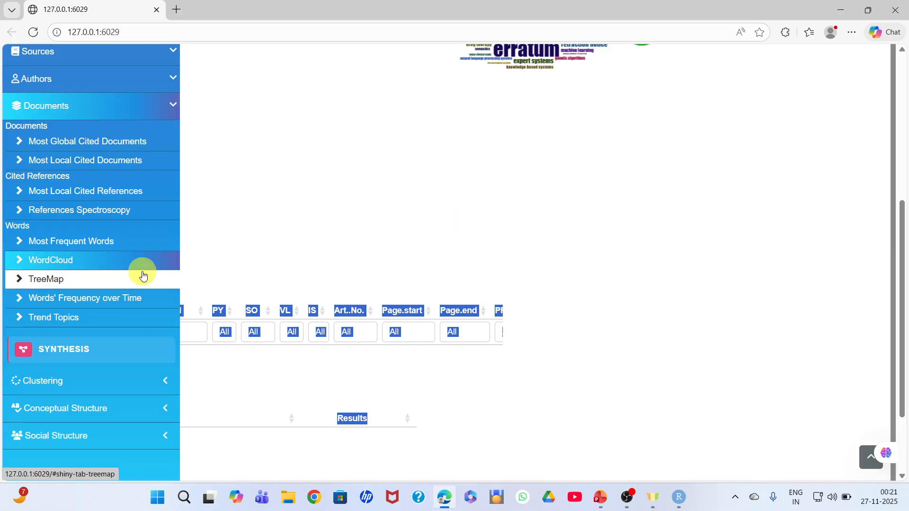
{"action": "left_click", "coordinate": [898, 78]}
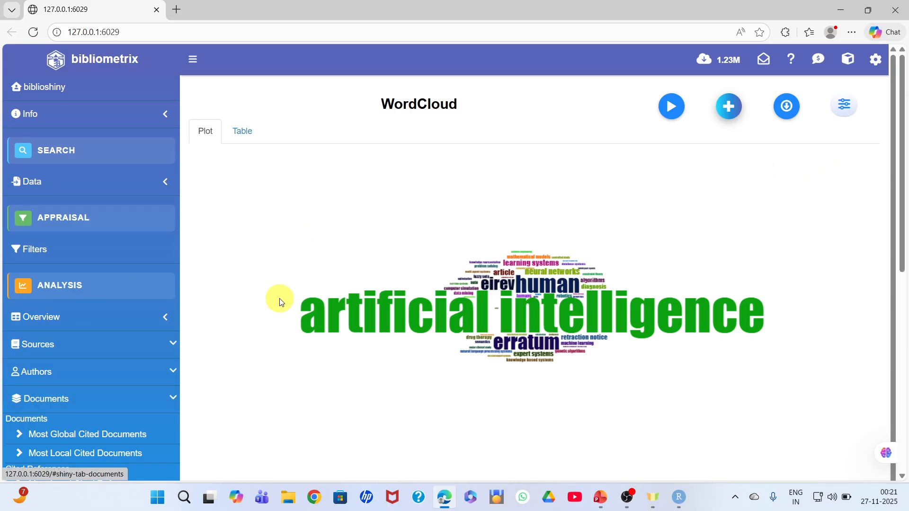
{"action": "left_click", "coordinate": [248, 134]}
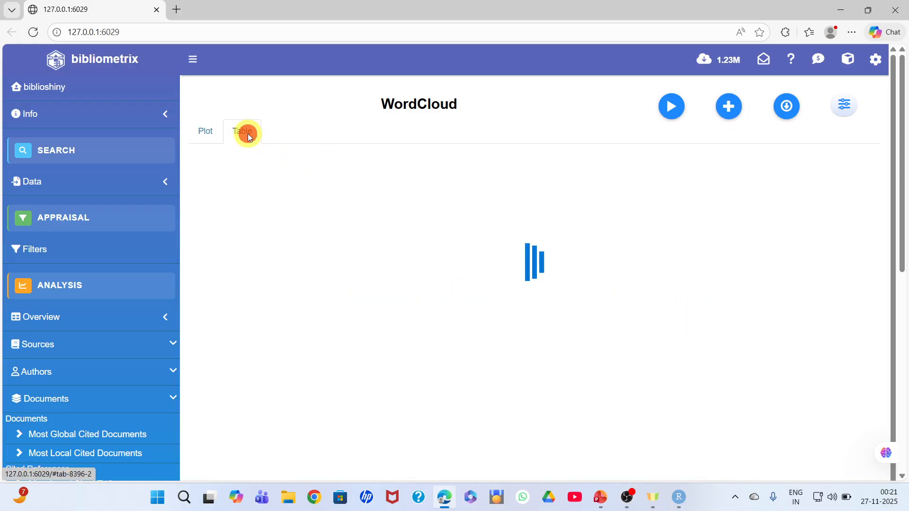
{"action": "left_click", "coordinate": [729, 108]}
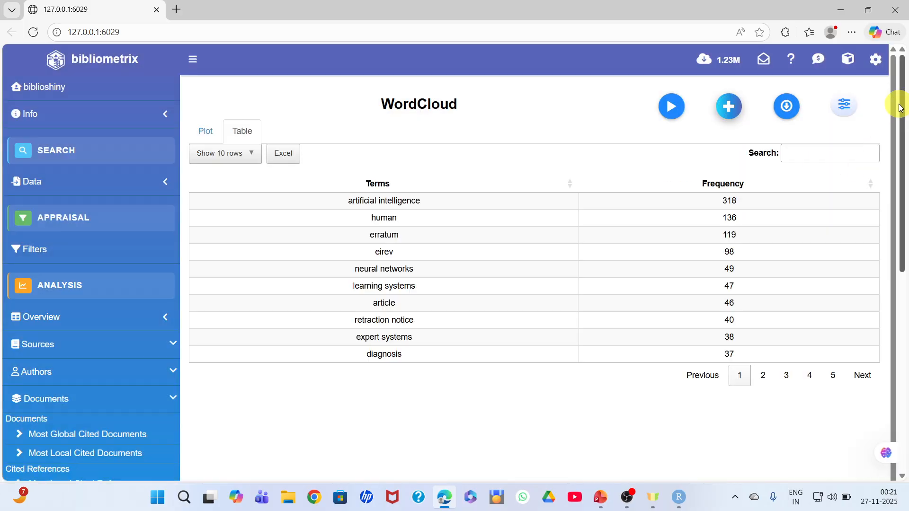
{"action": "left_click_drag", "start_coordinate": [901, 97], "coordinate": [905, 200]}
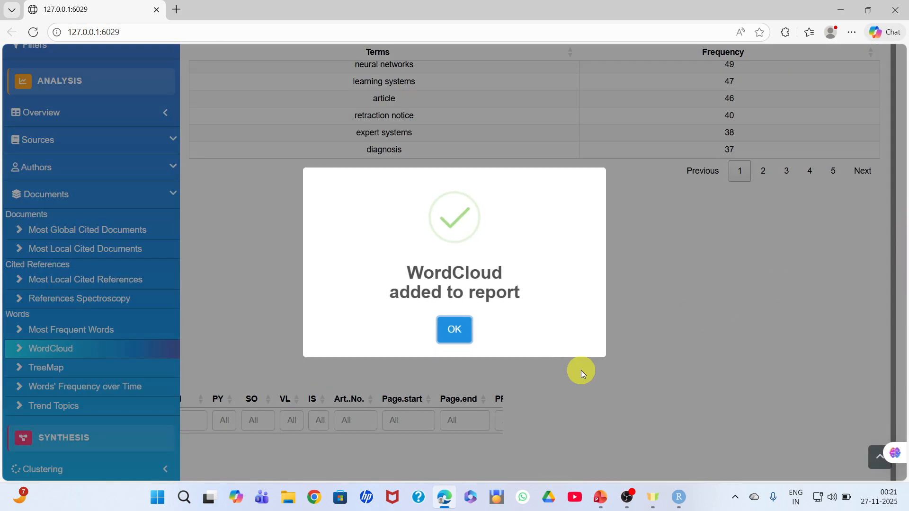
{"action": "left_click", "coordinate": [455, 328]}
Open the Report page with the list of results selected for inclusion
{"action": "left_click_drag", "start_coordinate": [902, 168], "coordinate": [905, 402]}
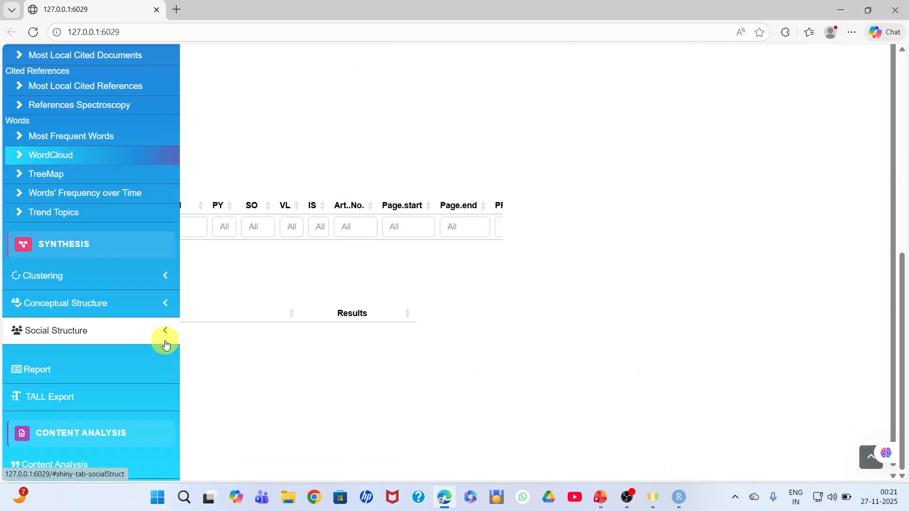
{"action": "left_click", "coordinate": [52, 380]}
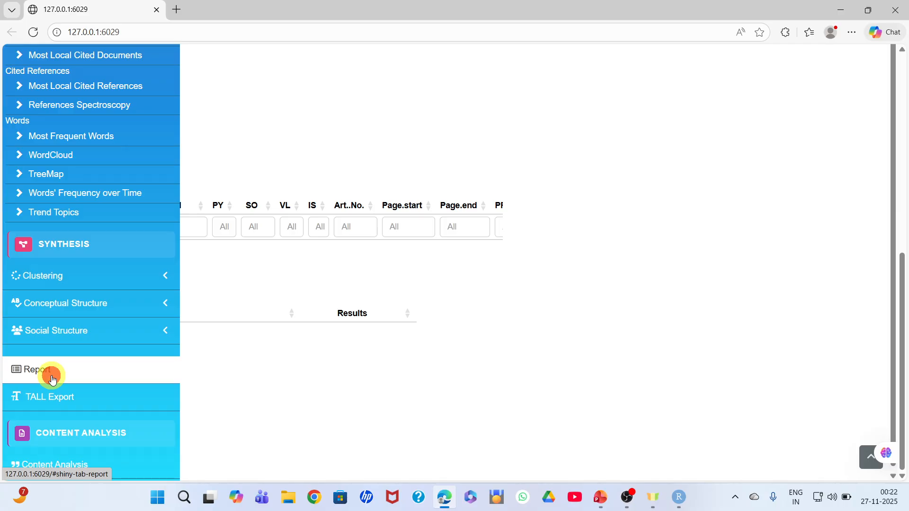
{"action": "left_click", "coordinate": [903, 68]}
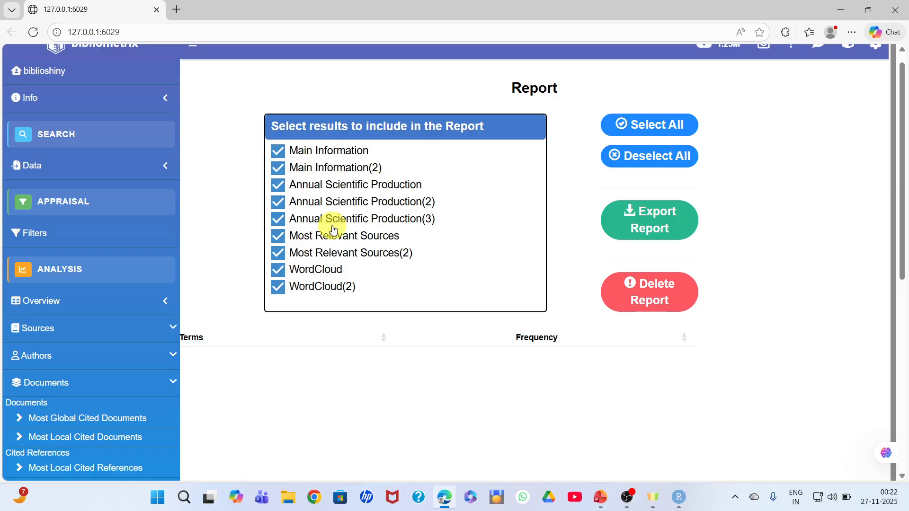
Exclude Annual Scientific Production(3) from the report selection and export the report
{"action": "left_click", "coordinate": [279, 219]}
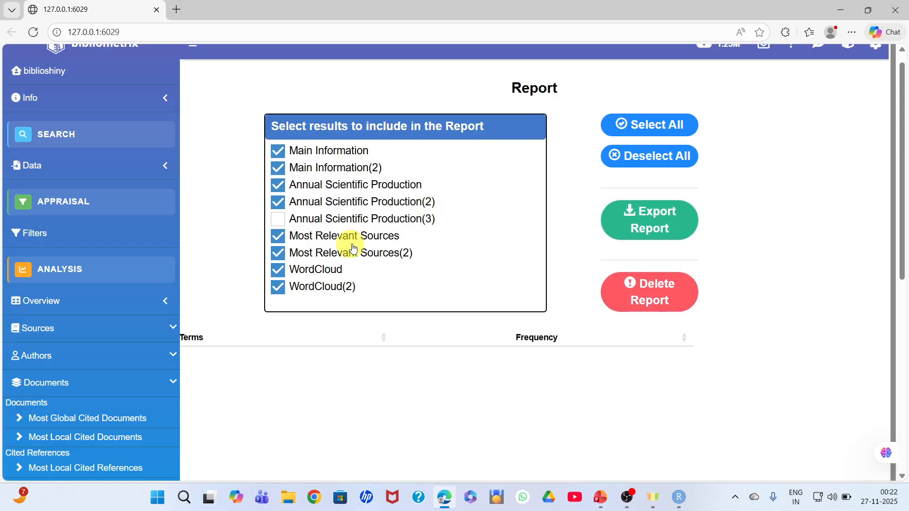
{"action": "left_click", "coordinate": [655, 222]}
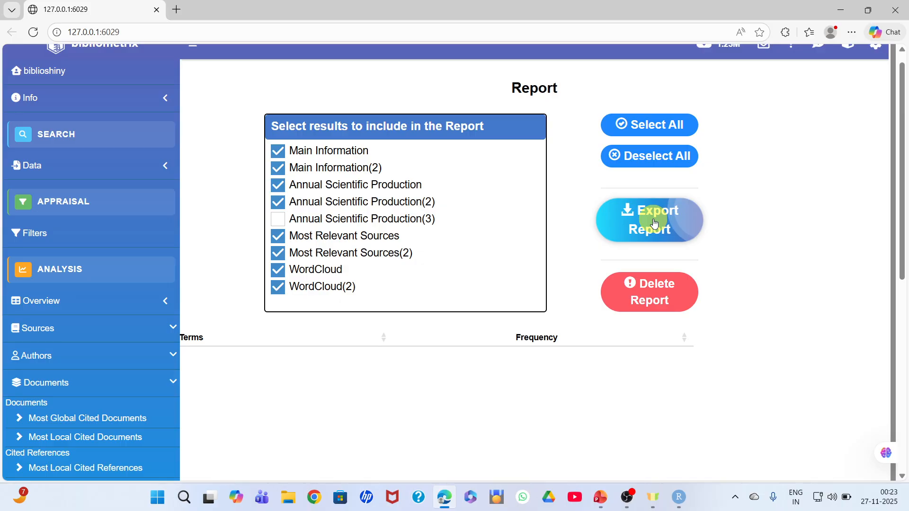
{"action": "left_click", "coordinate": [904, 57]}
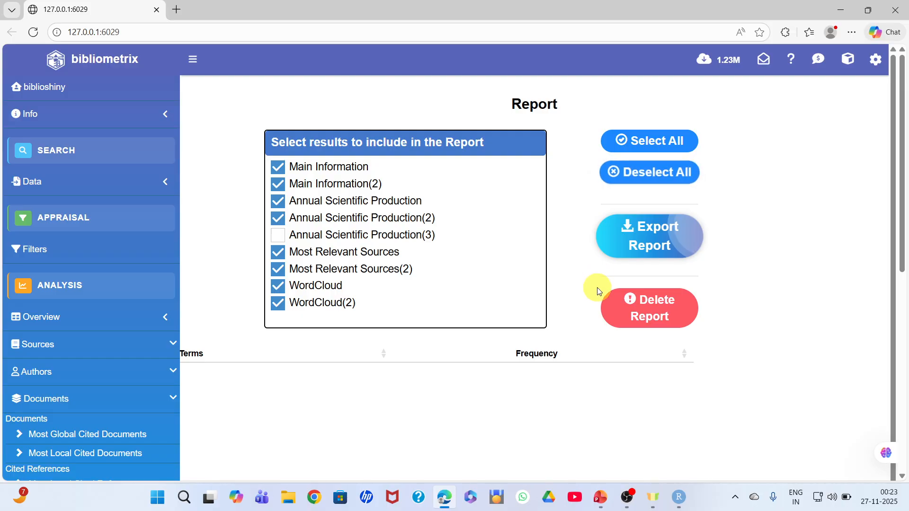
Include Annual Scientific Production(3) in the report selection again and export the report with all results
{"action": "left_click", "coordinate": [275, 239]}
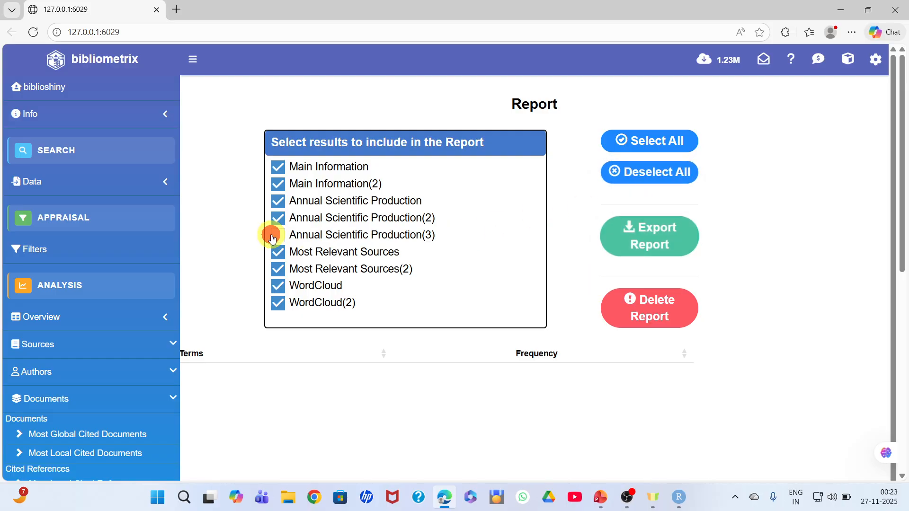
{"action": "left_click", "coordinate": [654, 248]}
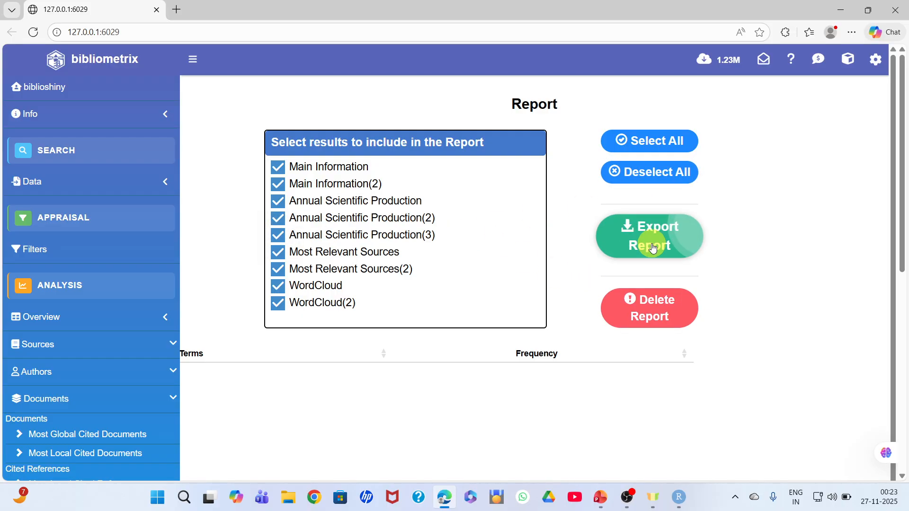
{"action": "left_click", "coordinate": [654, 249]}
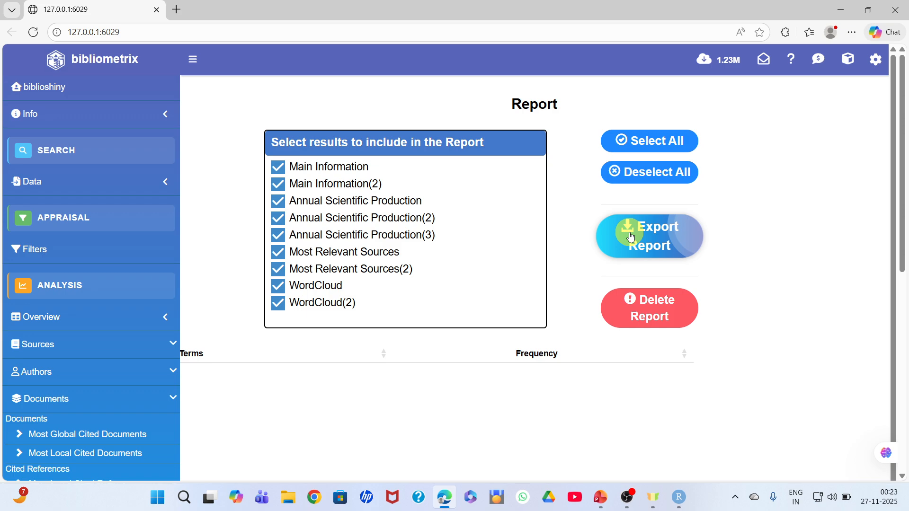
{"action": "left_click", "coordinate": [648, 240]}
{"action": "left_click", "coordinate": [661, 241]}
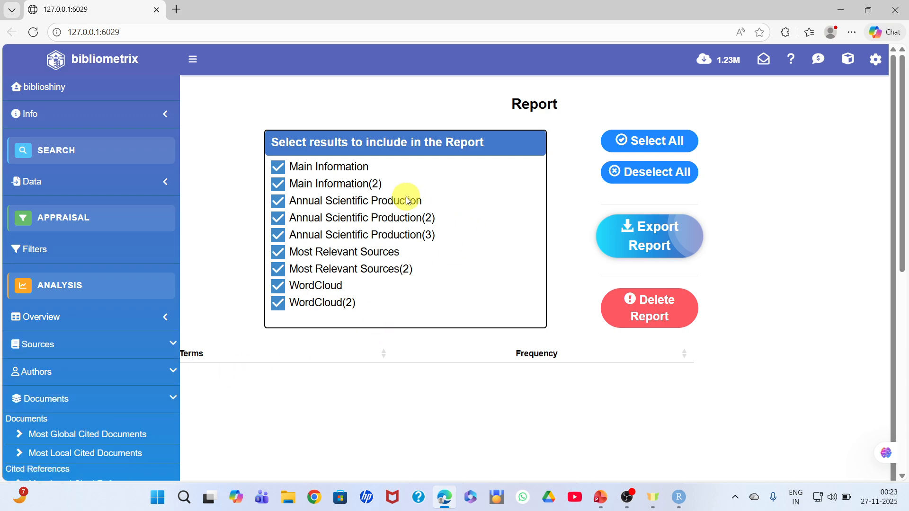
{"action": "left_click", "coordinate": [649, 245]}
Minimise the browser to return to the PowerPoint presentation on report generation in Biblioshiny
{"action": "left_click_drag", "start_coordinate": [902, 177], "coordinate": [903, 385]}
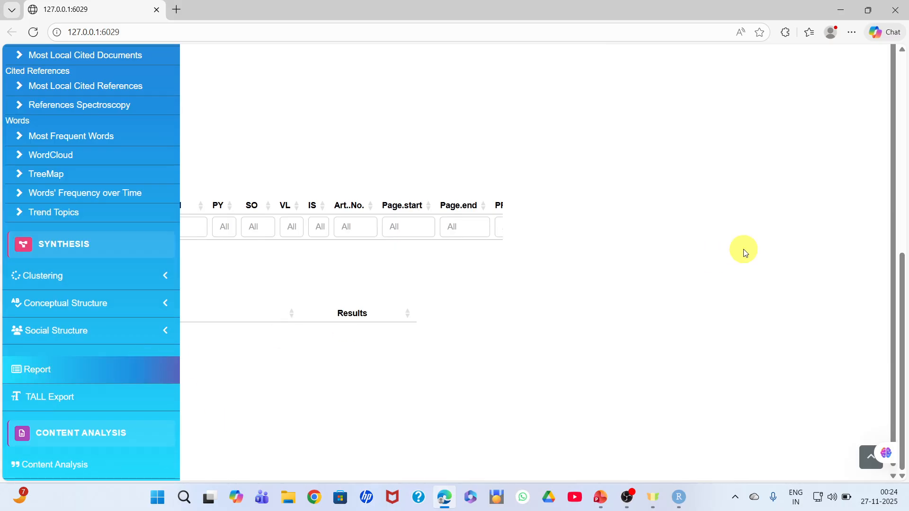
{"action": "left_click", "coordinate": [842, 11]}
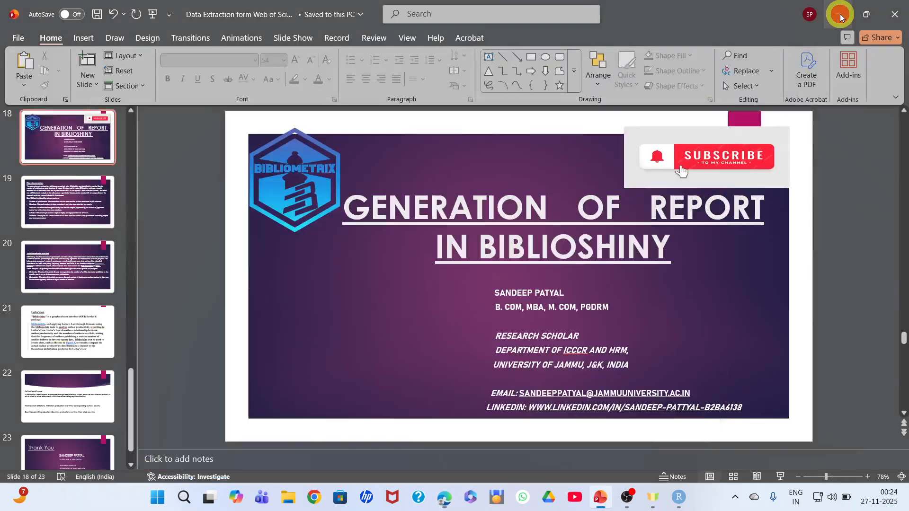